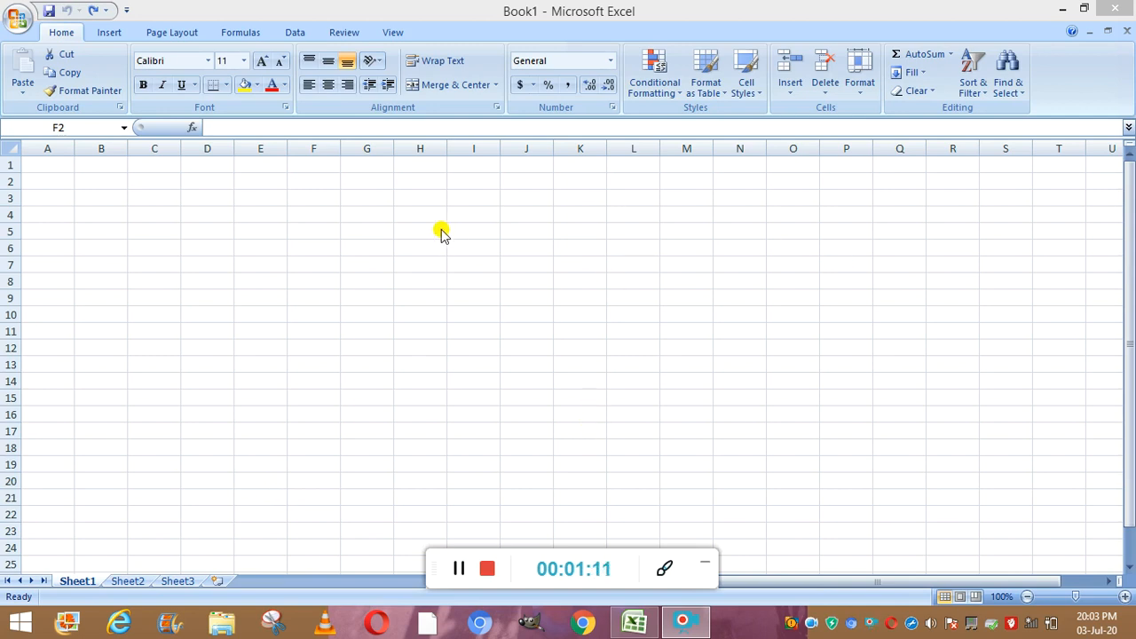
left_click(115, 34)
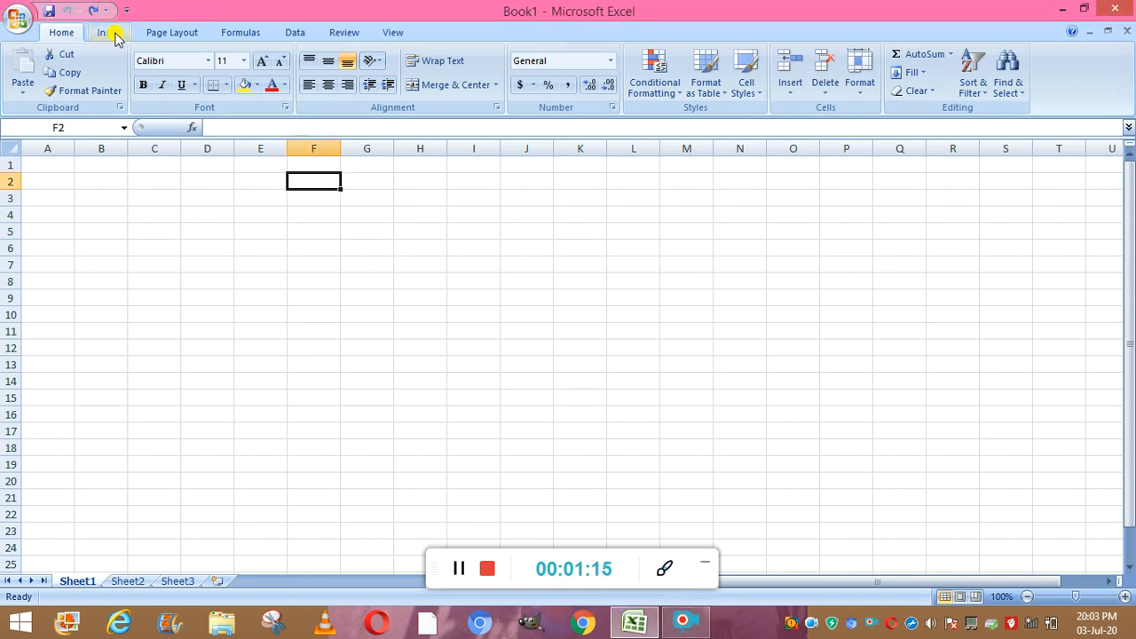
left_click(115, 36)
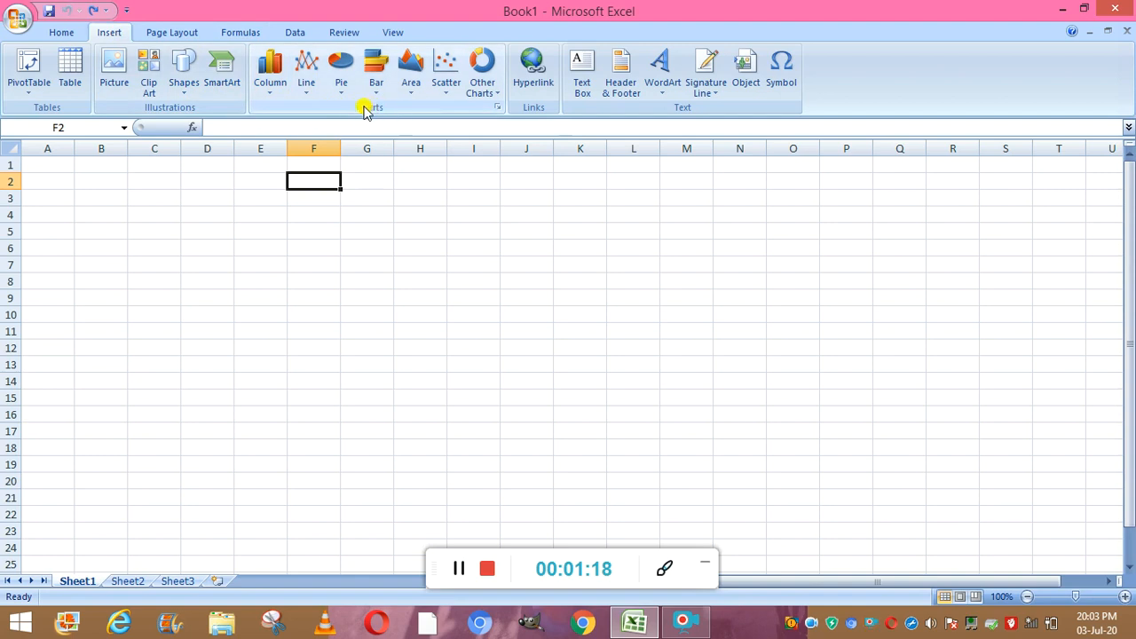
left_click(499, 104)
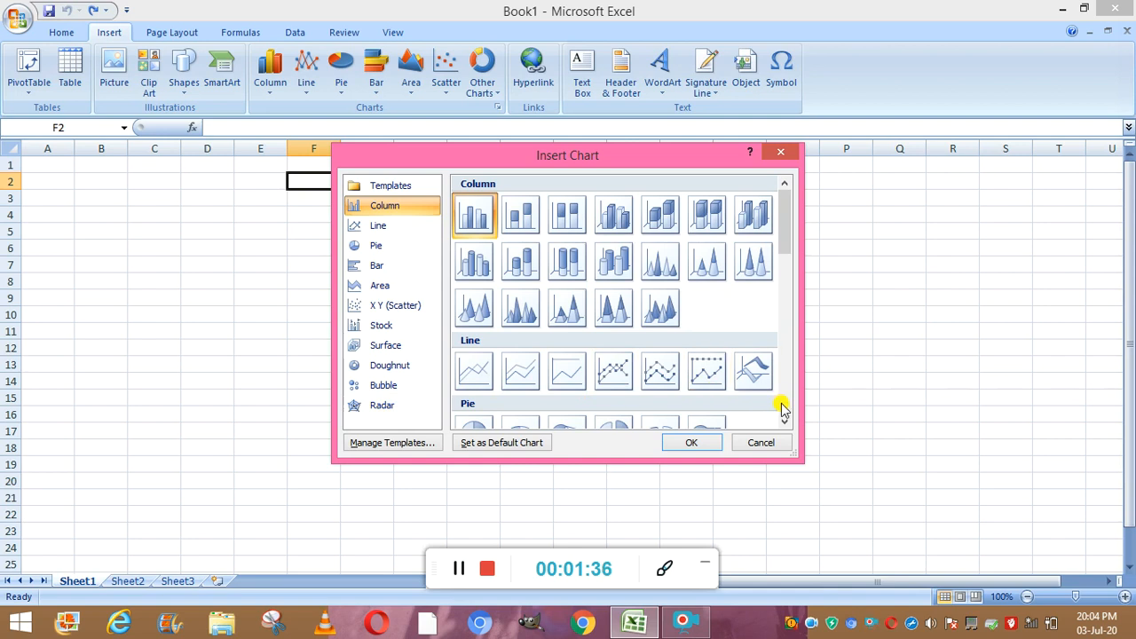
left_click(700, 443)
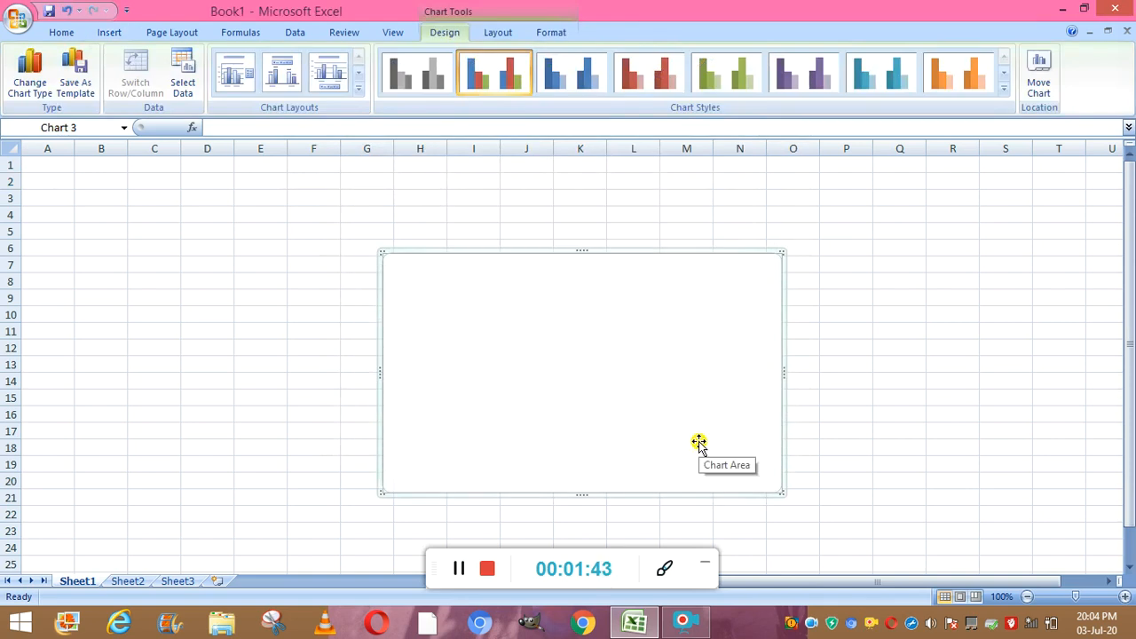
key("ctrl+z")
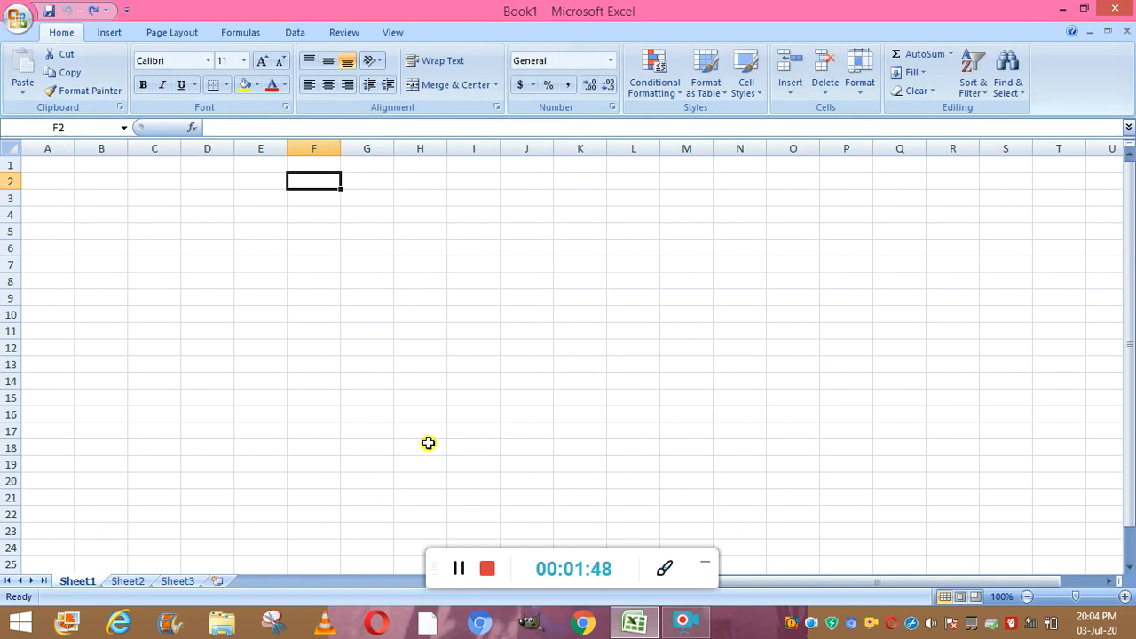
left_click(460, 570)
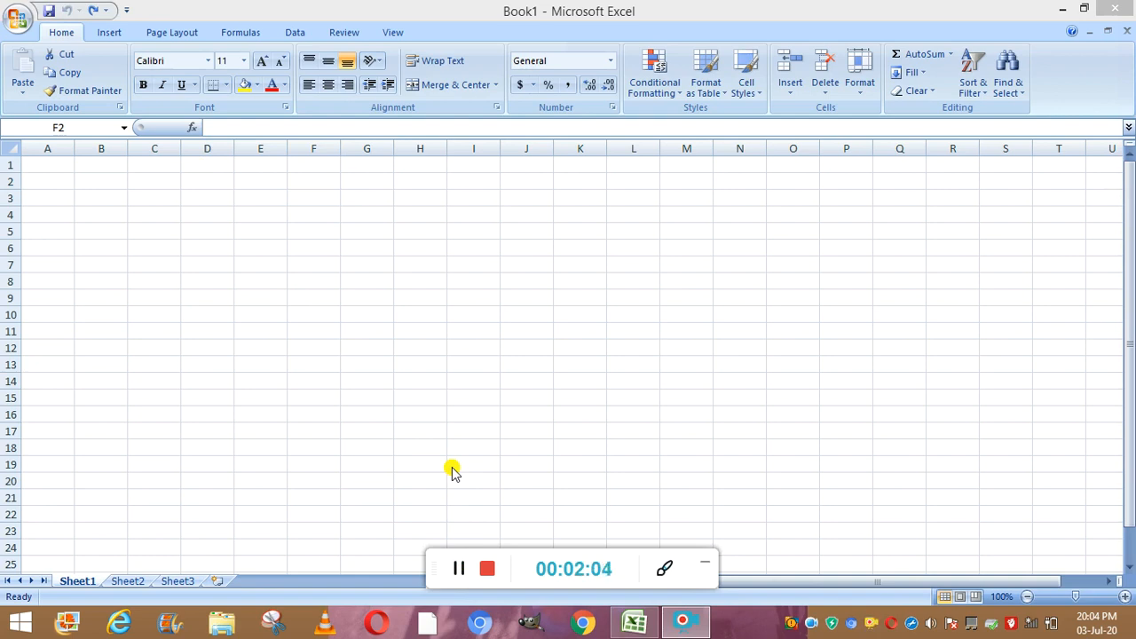
- Enter the column headers STUDENT, ENGLISH, MATHS and HINDI in cells A2 to D2
left_click(39, 180)
type("STUDENT")
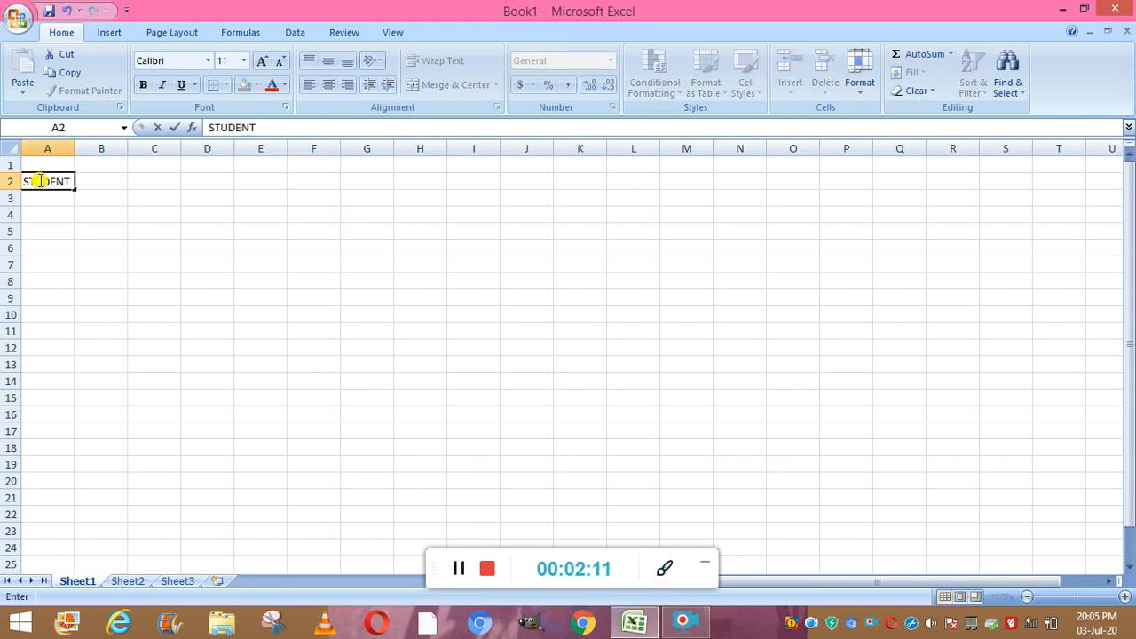
key("Tab")
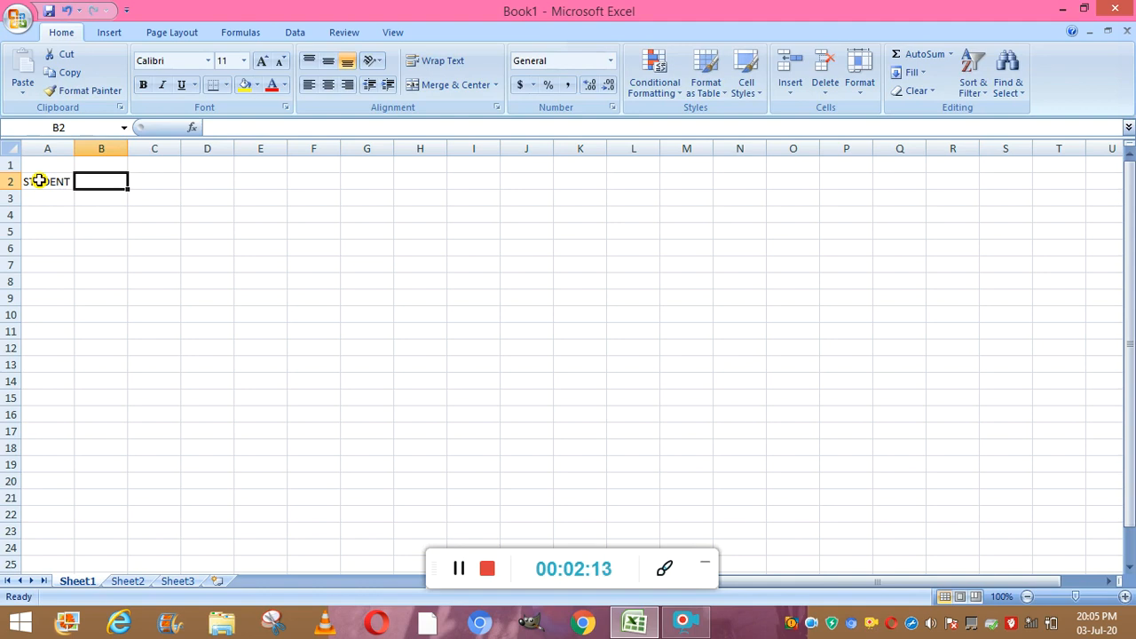
type("ENGLISH")
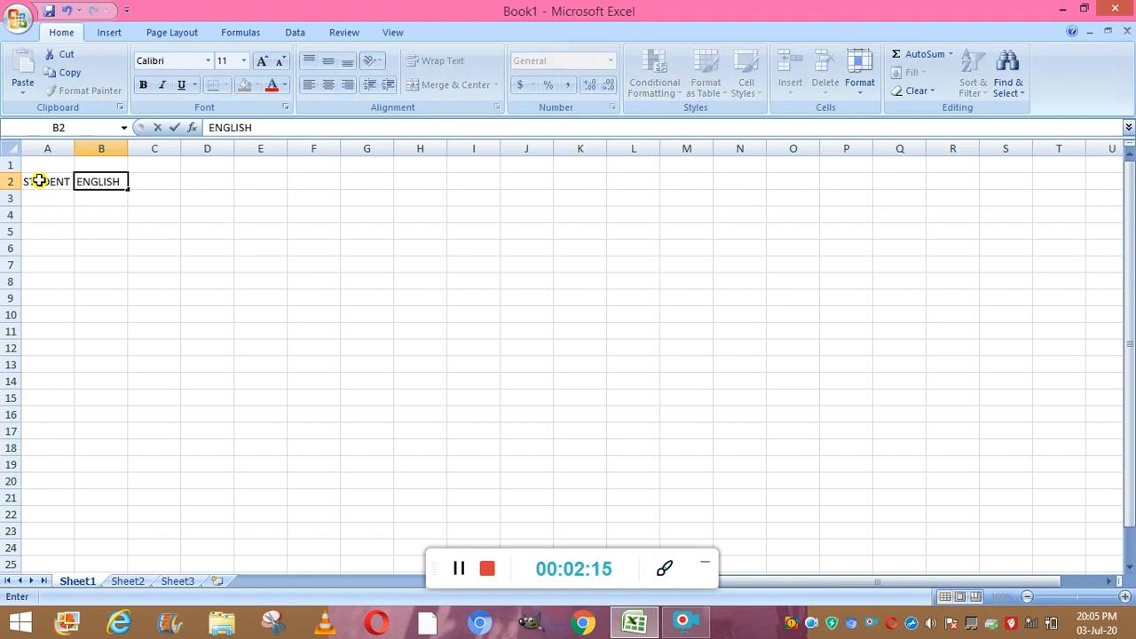
key("Tab")
type("MATHS")
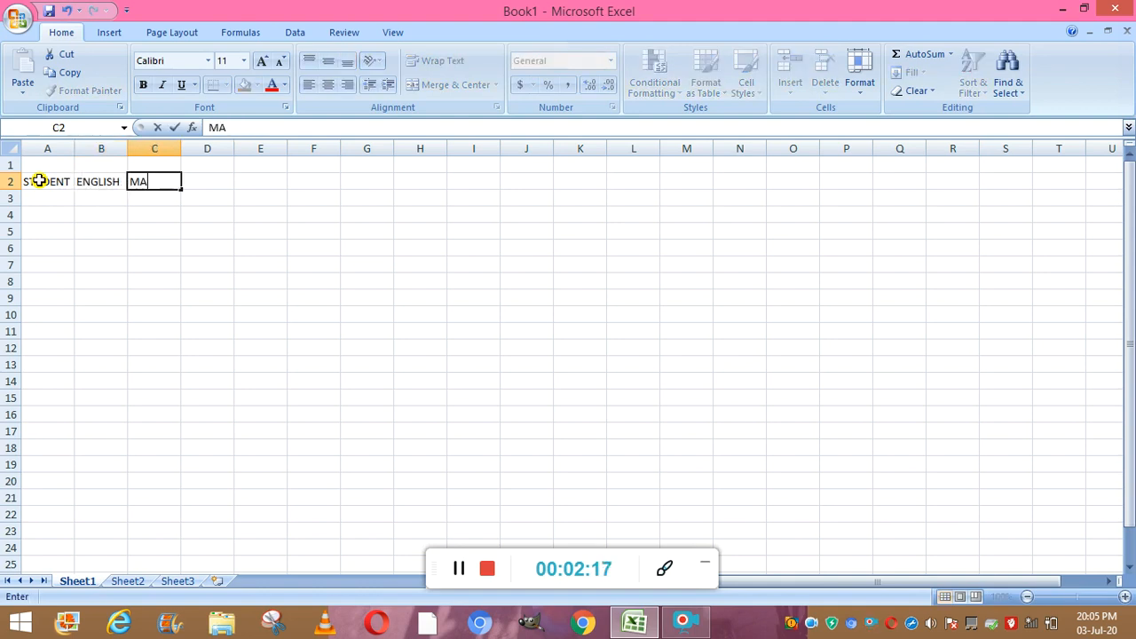
key("Tab")
type("HINDI")
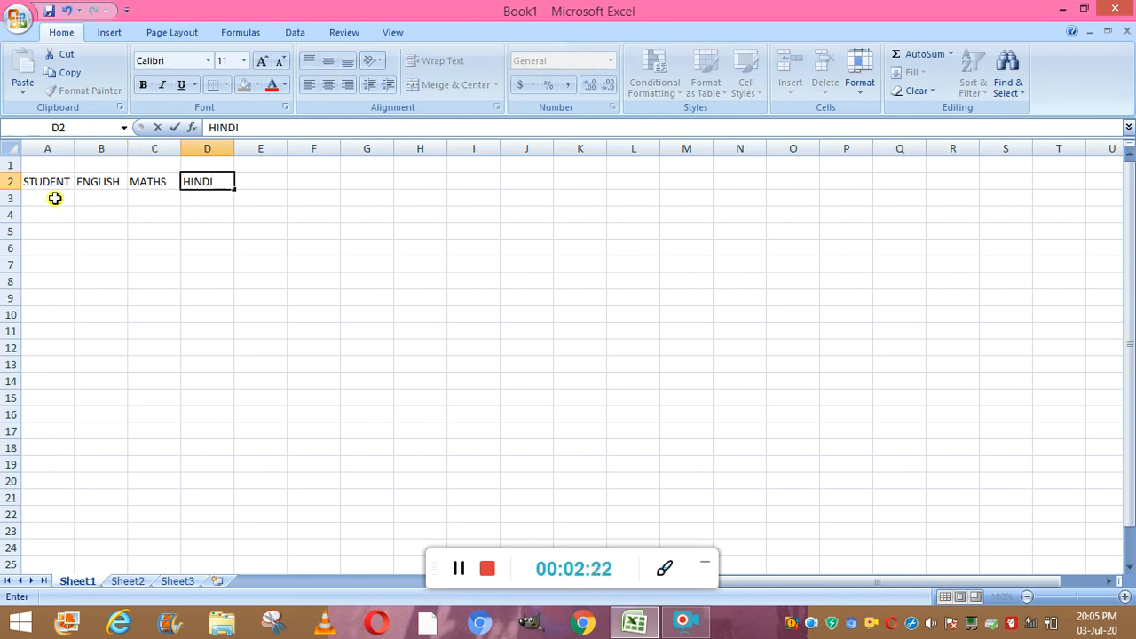
- Enter four student names in cells A3 to A6, correcting a typo in the second name
left_click(54, 199)
type("SAURABH")
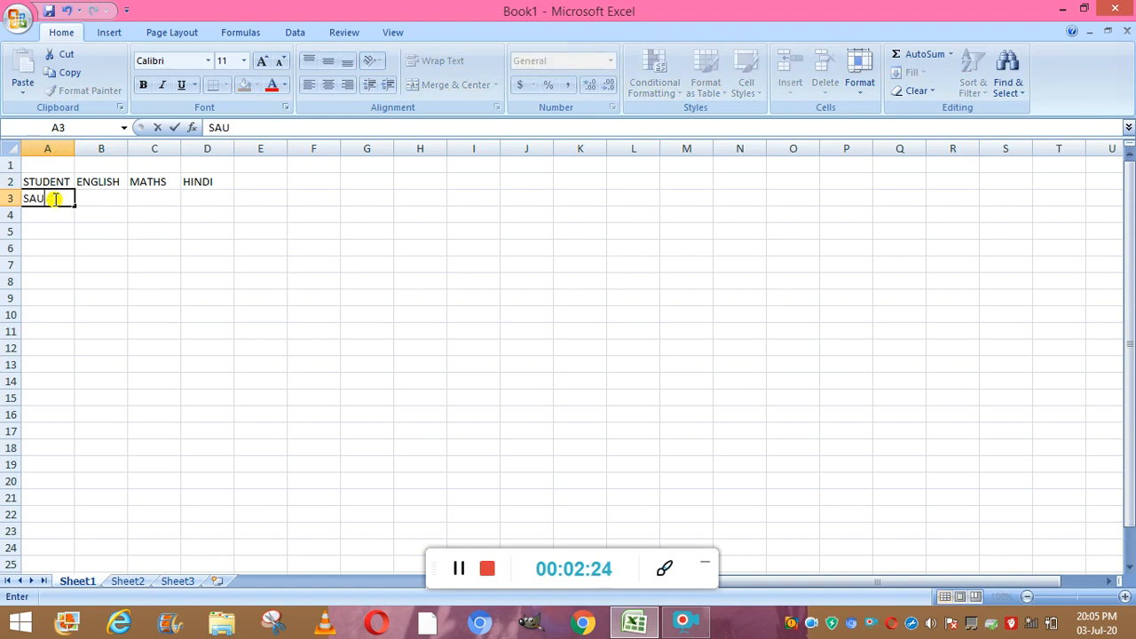
key("Return")
type("NITIA")
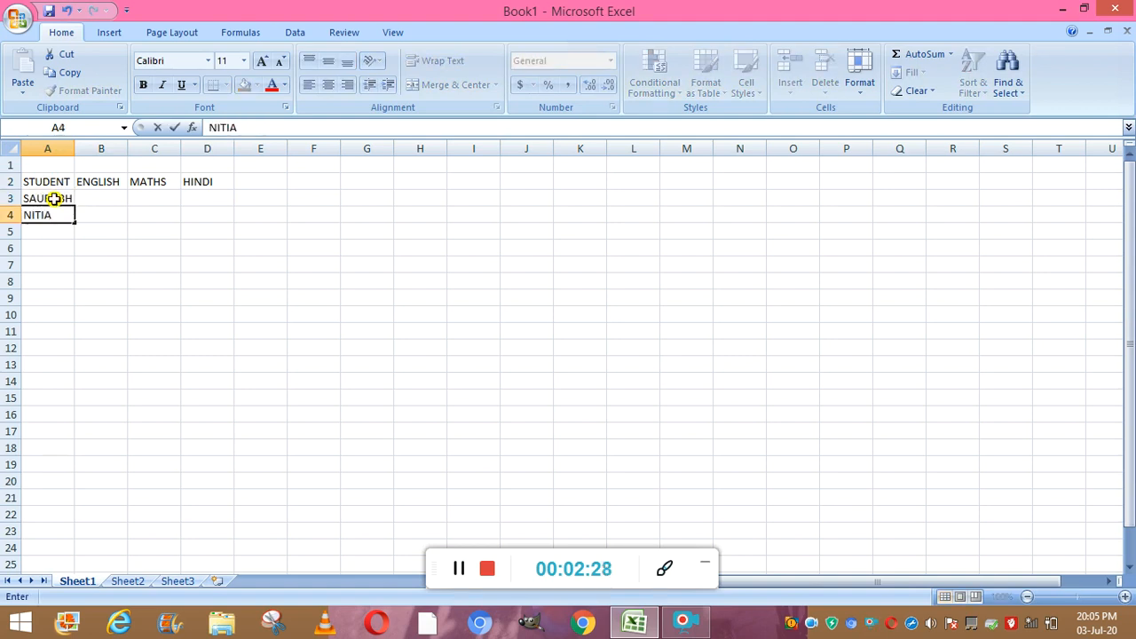
key("Return")
key("Up")
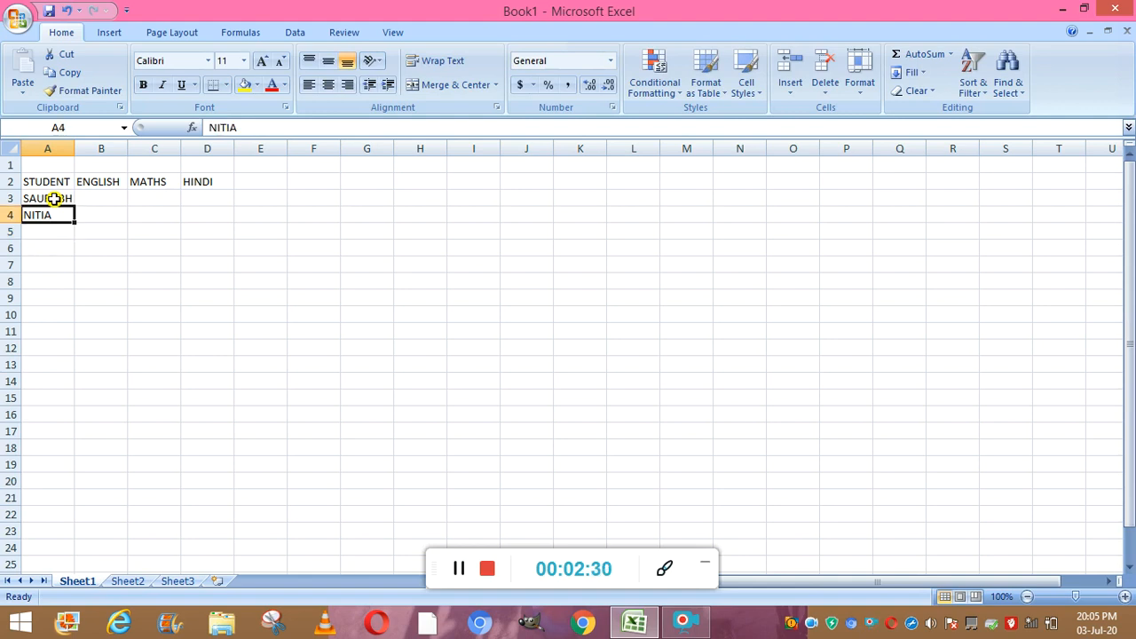
key("BackSpace")
type("NITIKA")
key("Return")
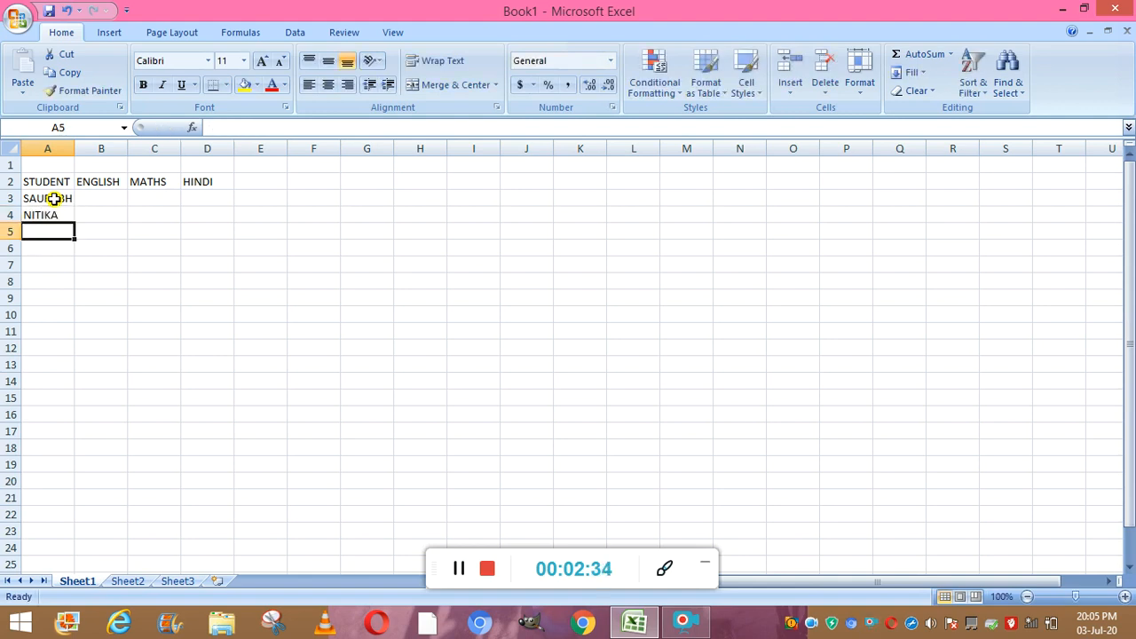
type("AR")
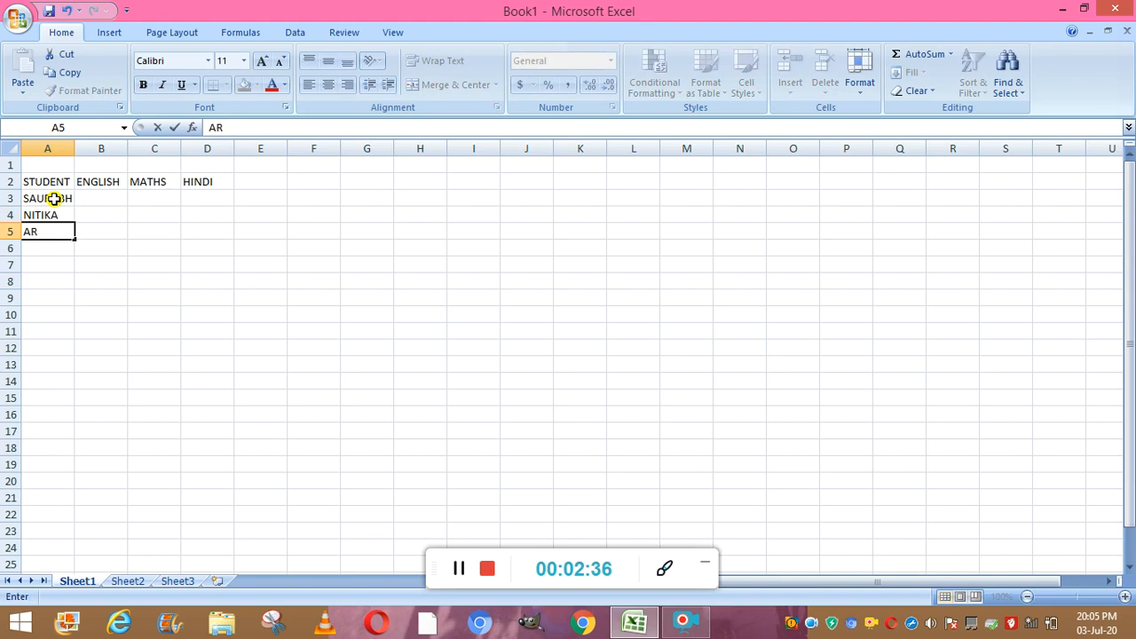
type("JUN")
key("Return")
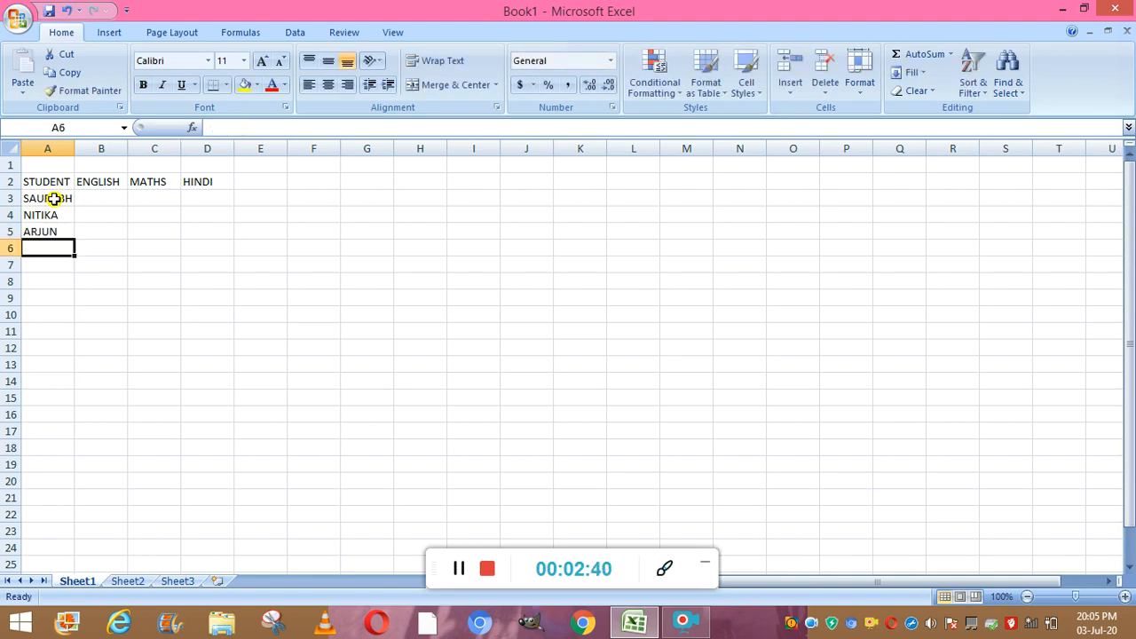
type("SAKSHI")
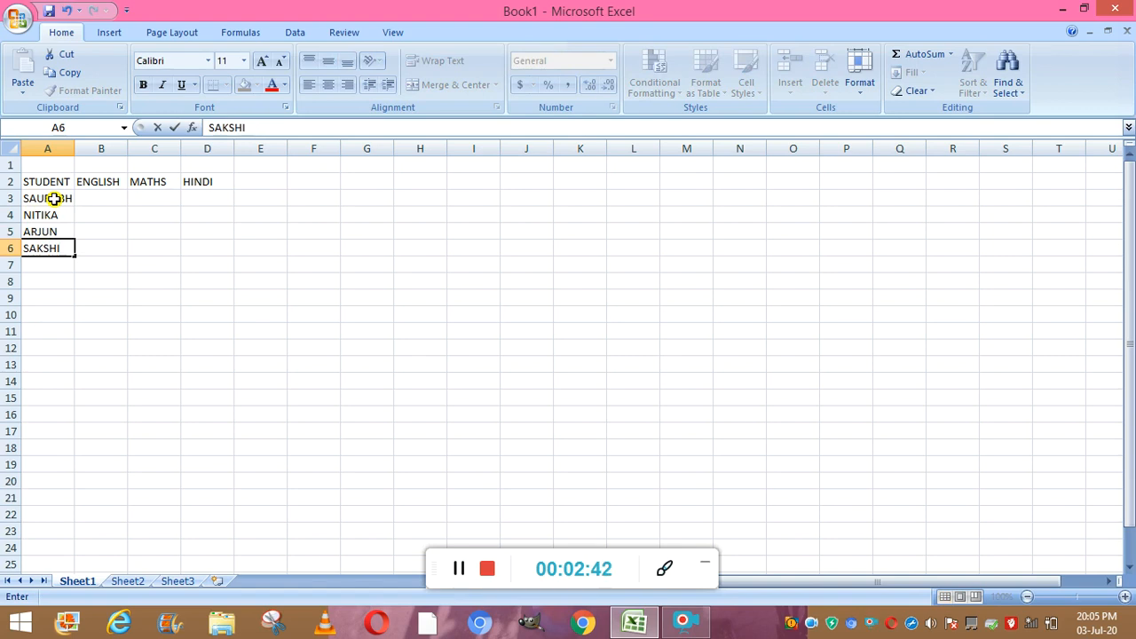
- Enter the marks 69, 89, 59 in row 3 and 67, 67, 45 in row 4
left_click(100, 200)
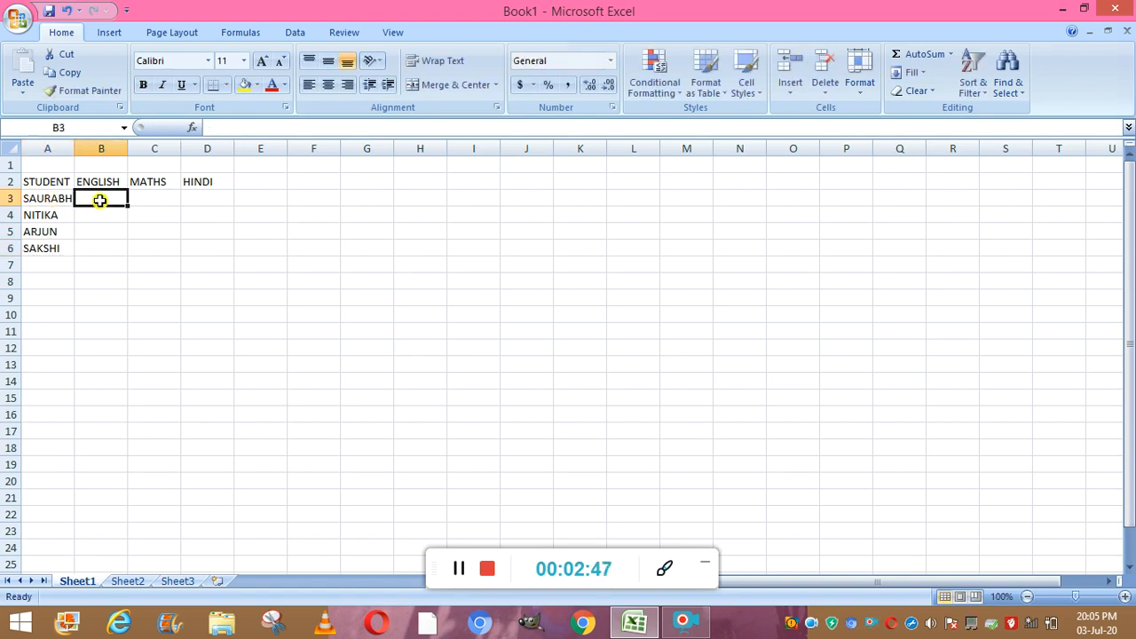
type("69")
key("Tab")
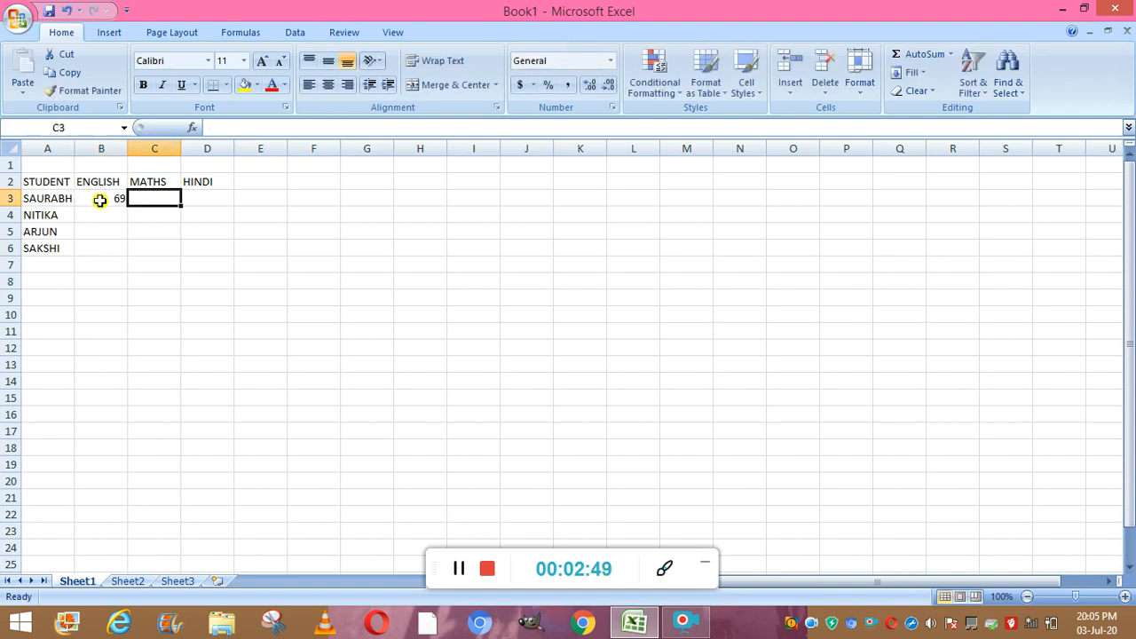
type("89")
key("Tab")
type("59")
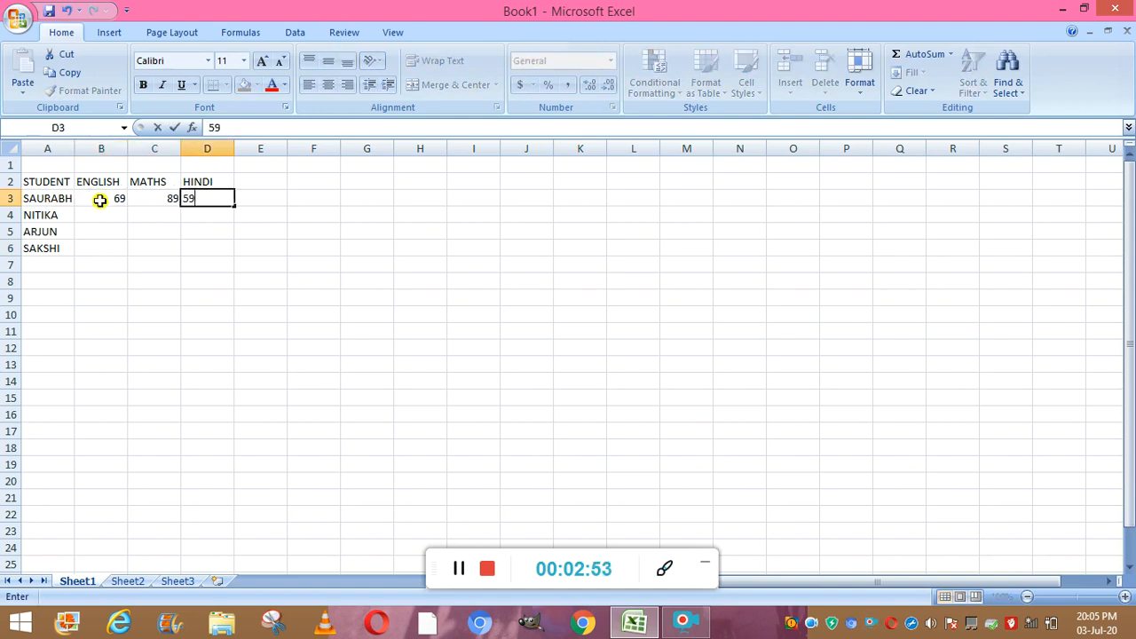
key("Return")
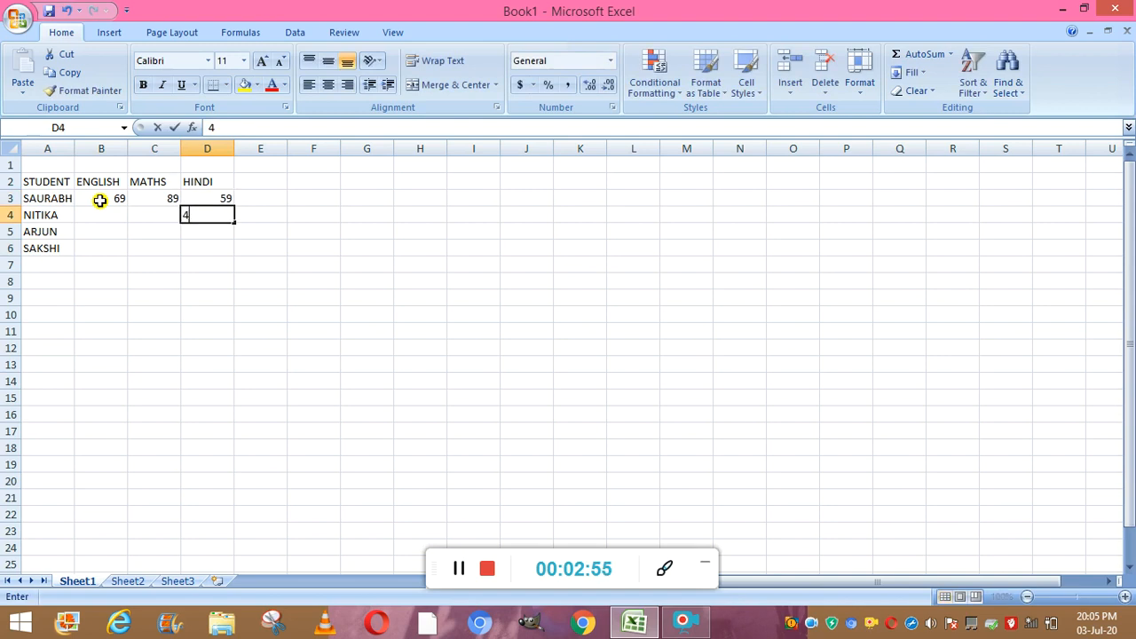
type("45")
key("Left")
type("67")
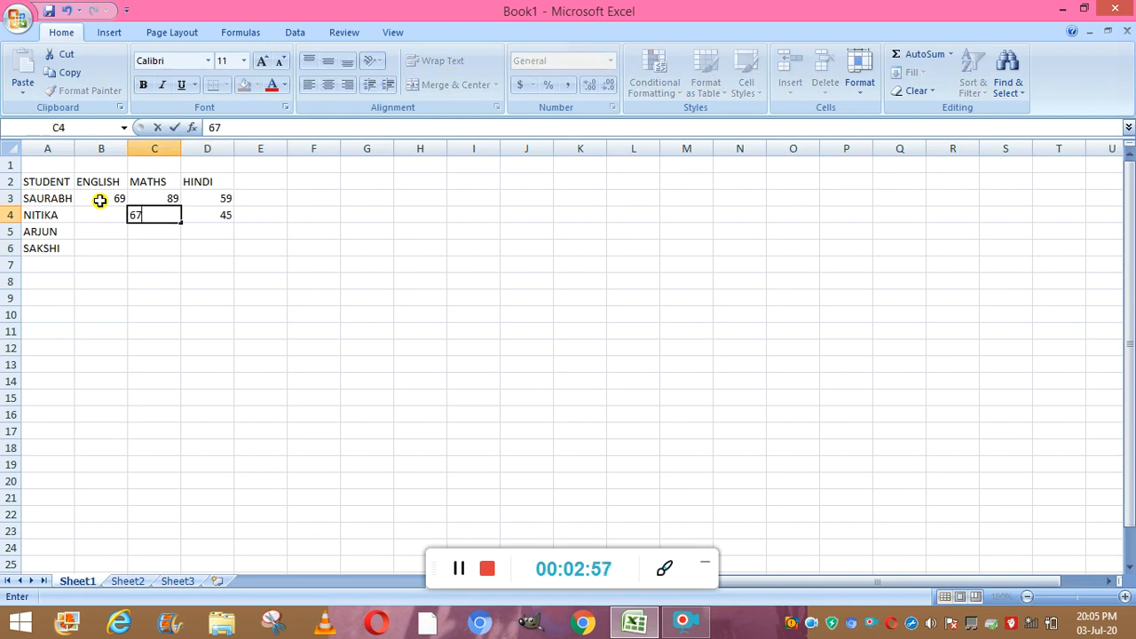
key("Left")
type("67")
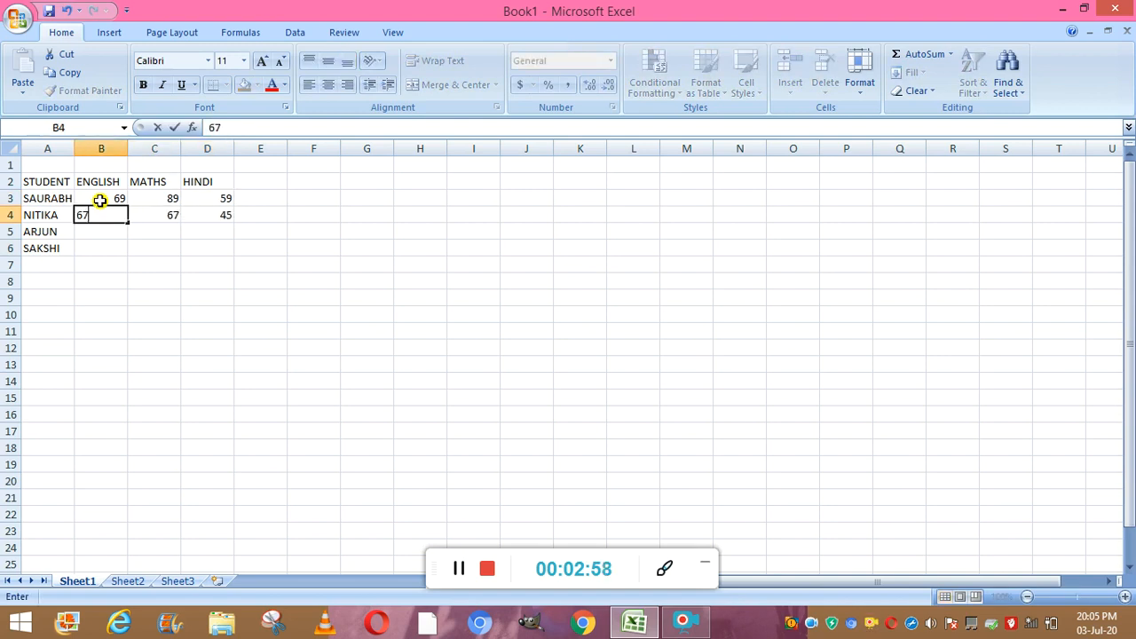
- Enter the marks 46, 89, 56 in row 5 and 89, 90, 48 in row 6
key("Return")
type("46")
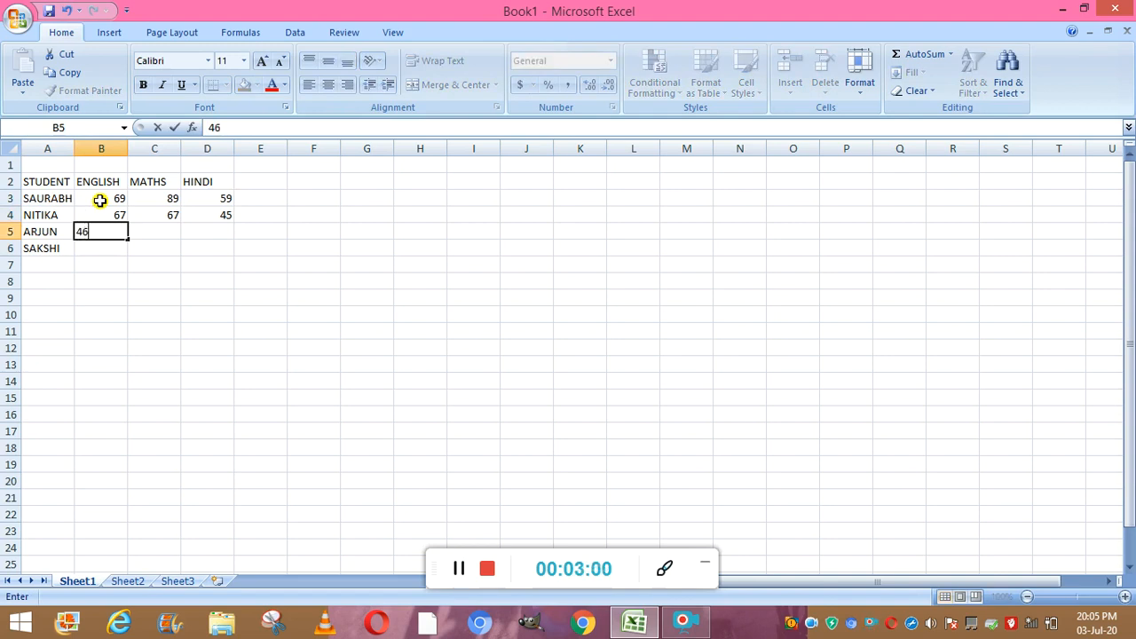
key("Return")
type("89")
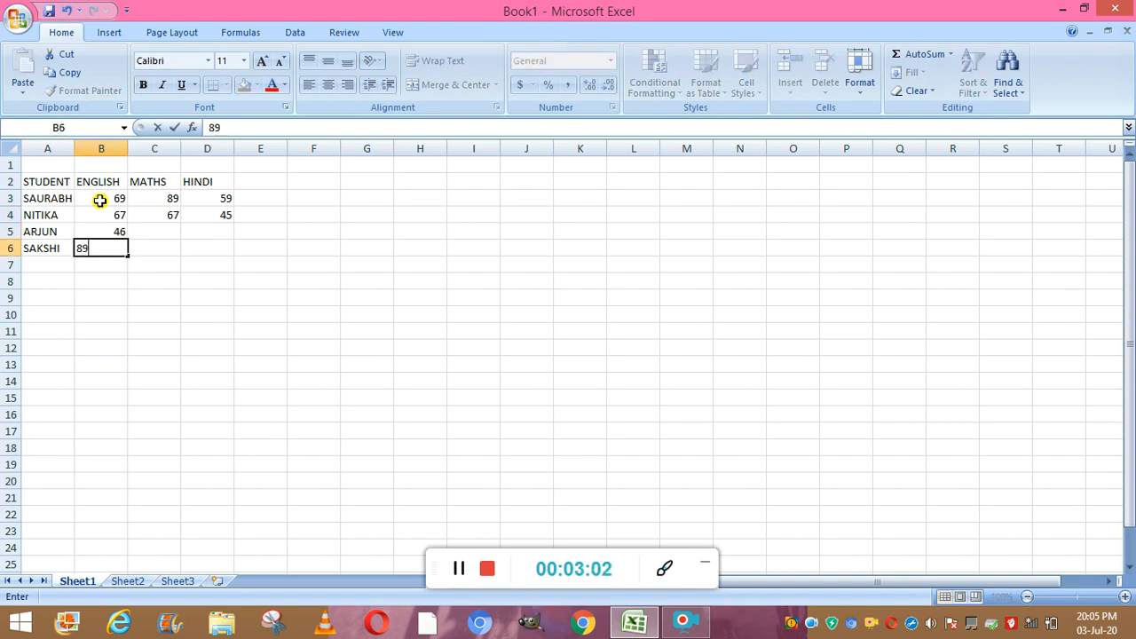
key("Right")
type("90")
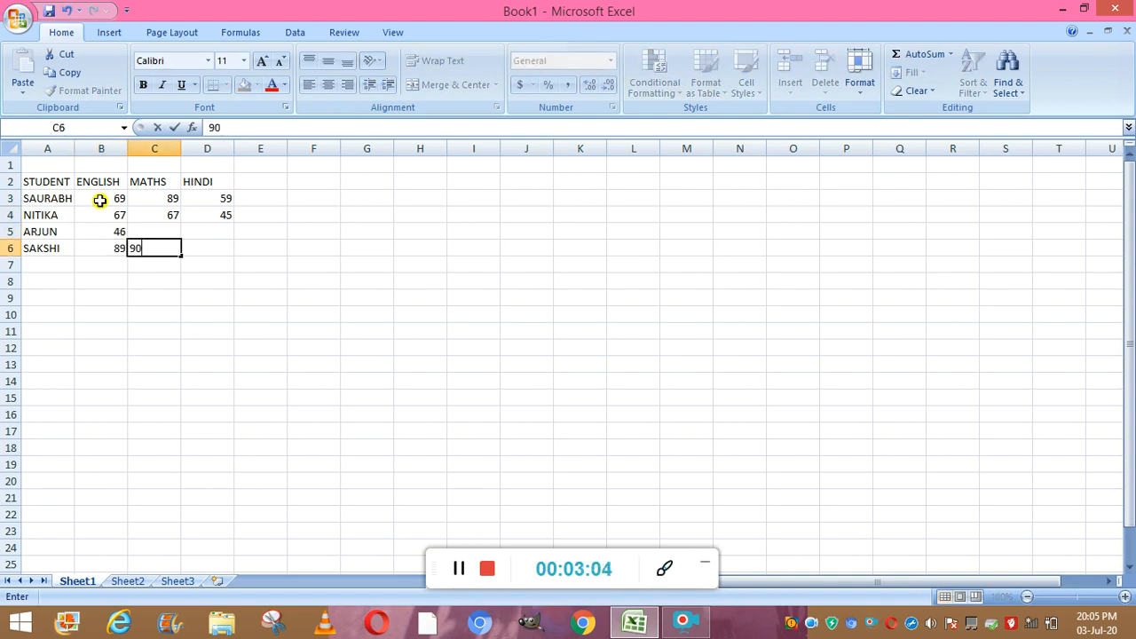
key("Right")
key("Up")
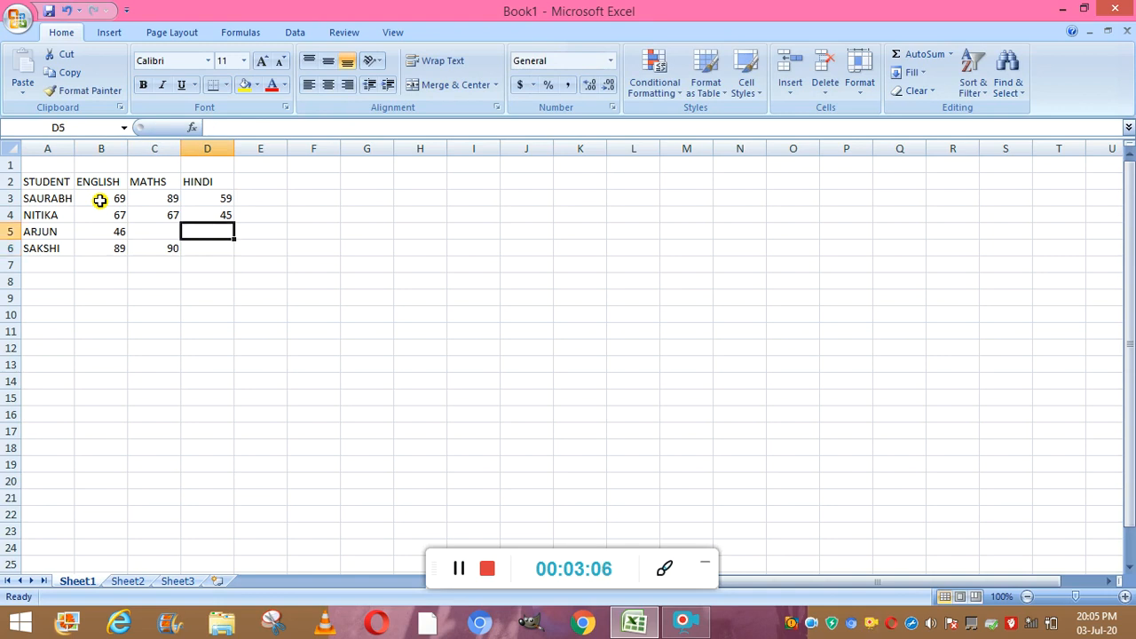
type("56")
key("Up")
key("Down")
key("Left")
type("89")
key("Down")
key("Right")
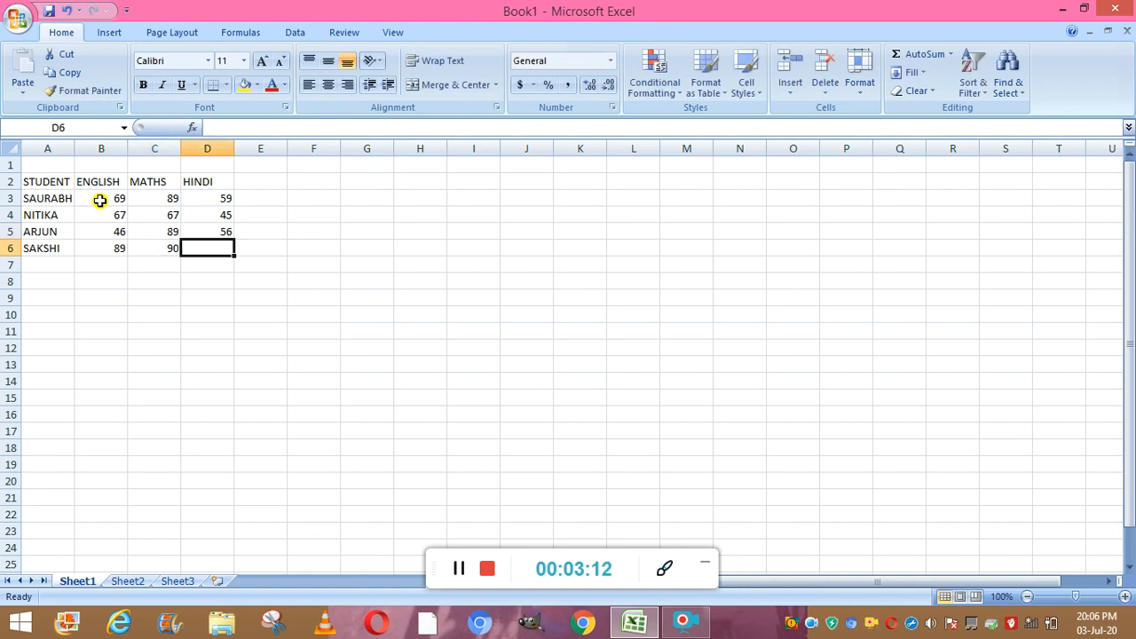
type("48")
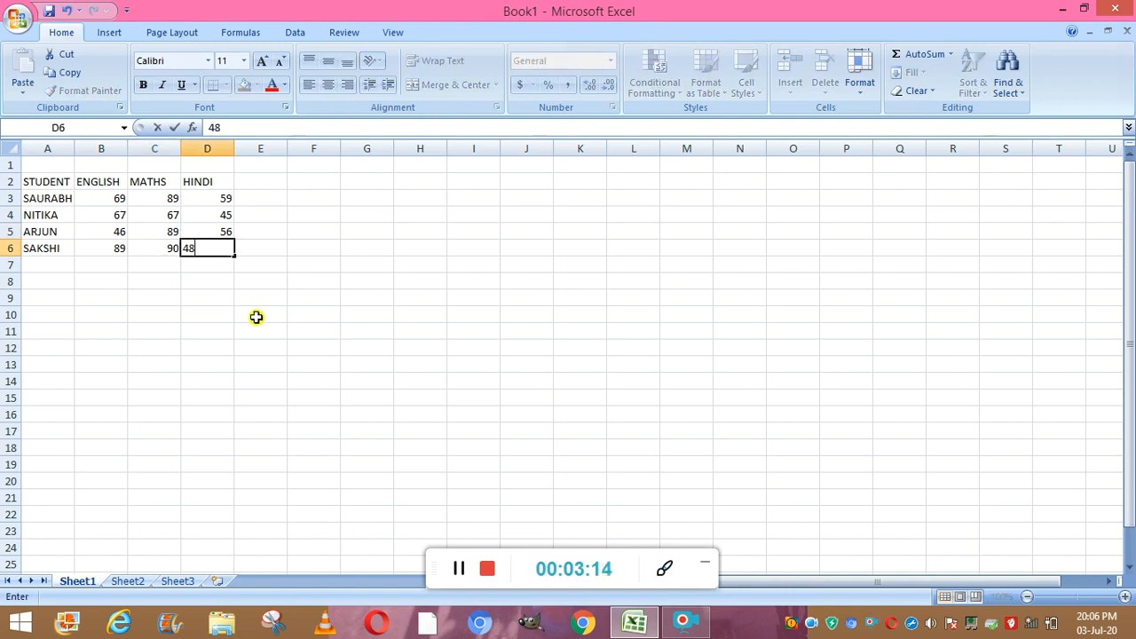
left_click(257, 327)
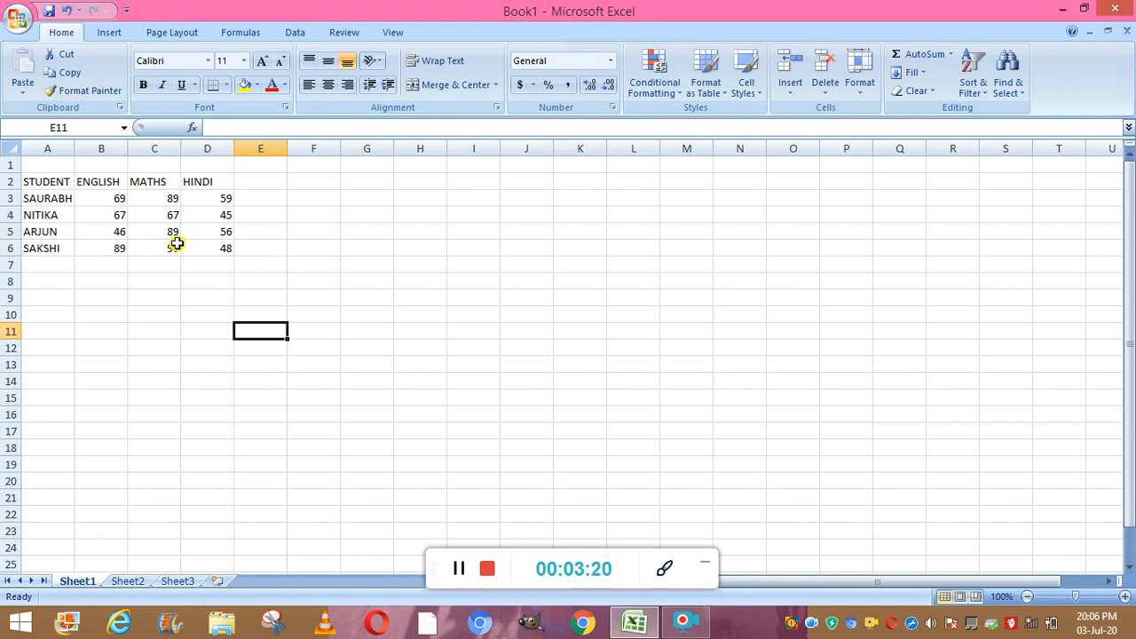
- Select the table range A2:D6 and insert a 2-D clustered column chart from it
left_click(33, 183)
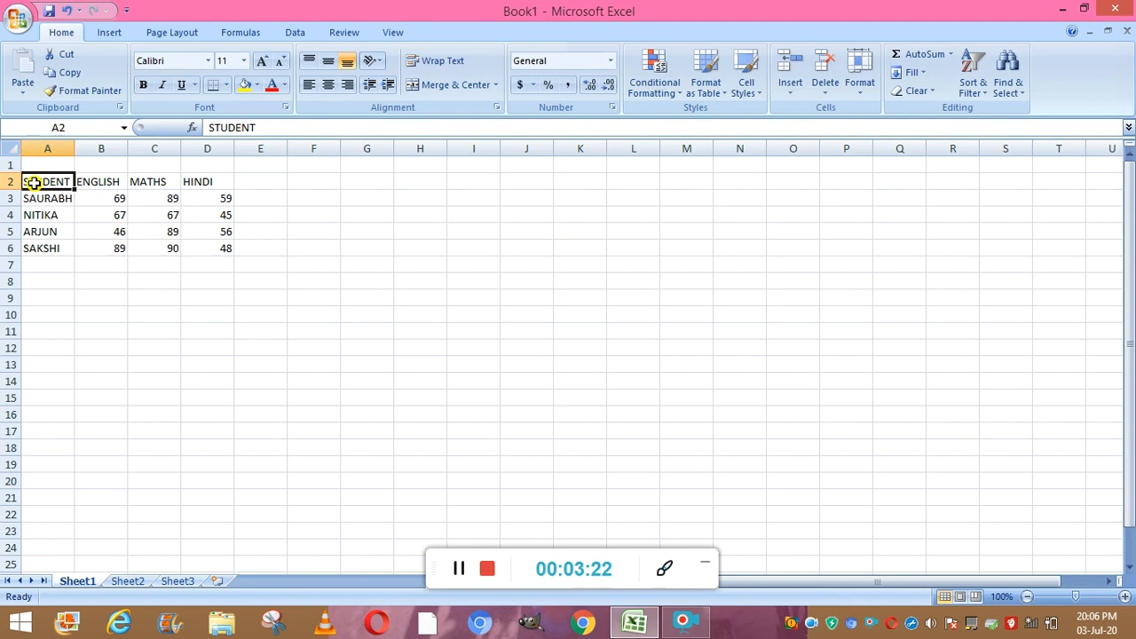
key("shift+Right")
key("shift+Right")
key("shift+Right")
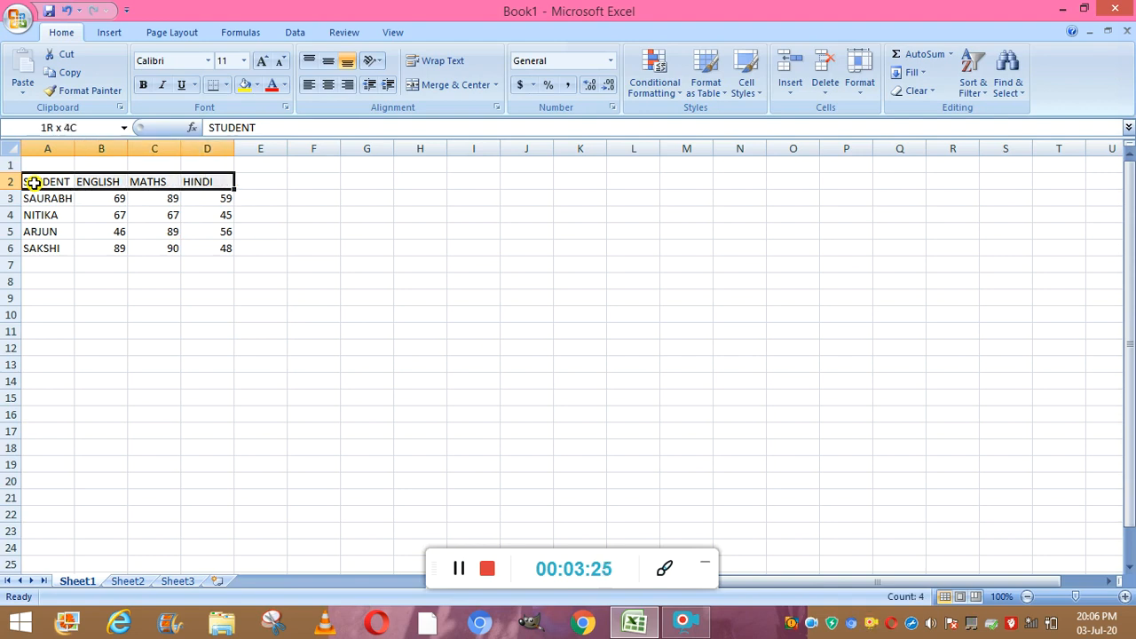
key("shift+Down")
key("shift+Down")
key("shift+Down")
key("shift+Down")
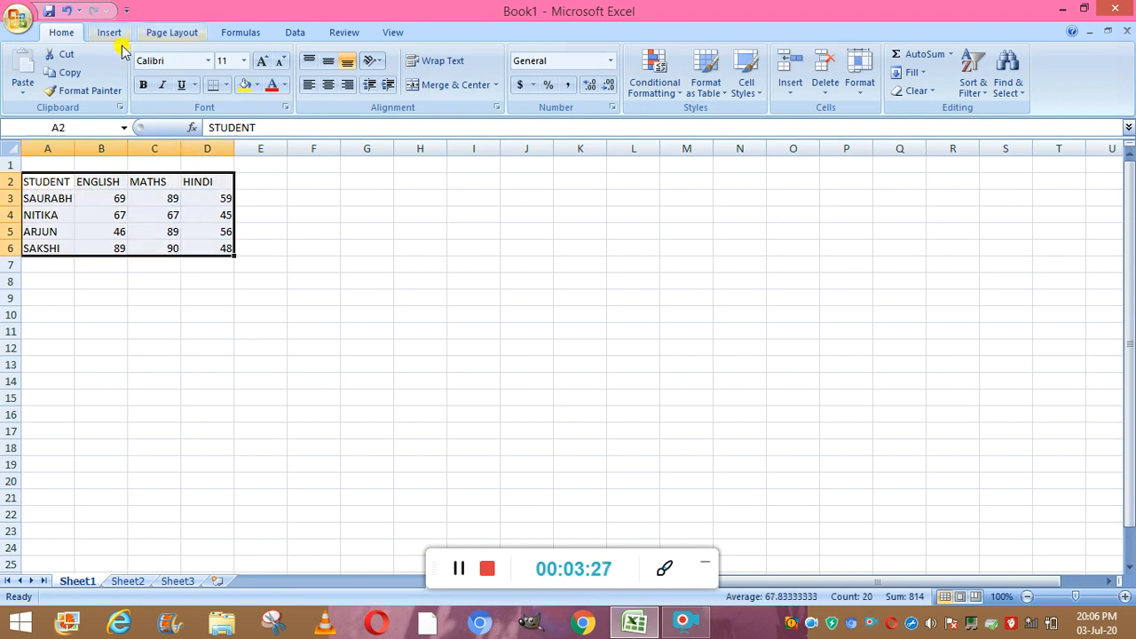
left_click(111, 33)
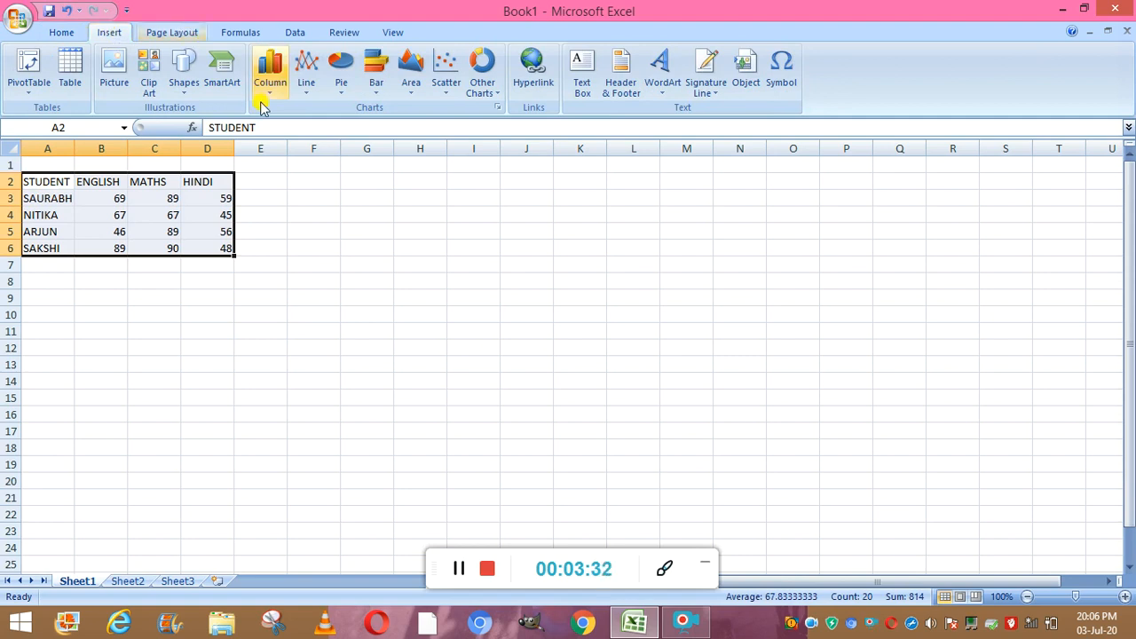
left_click(271, 79)
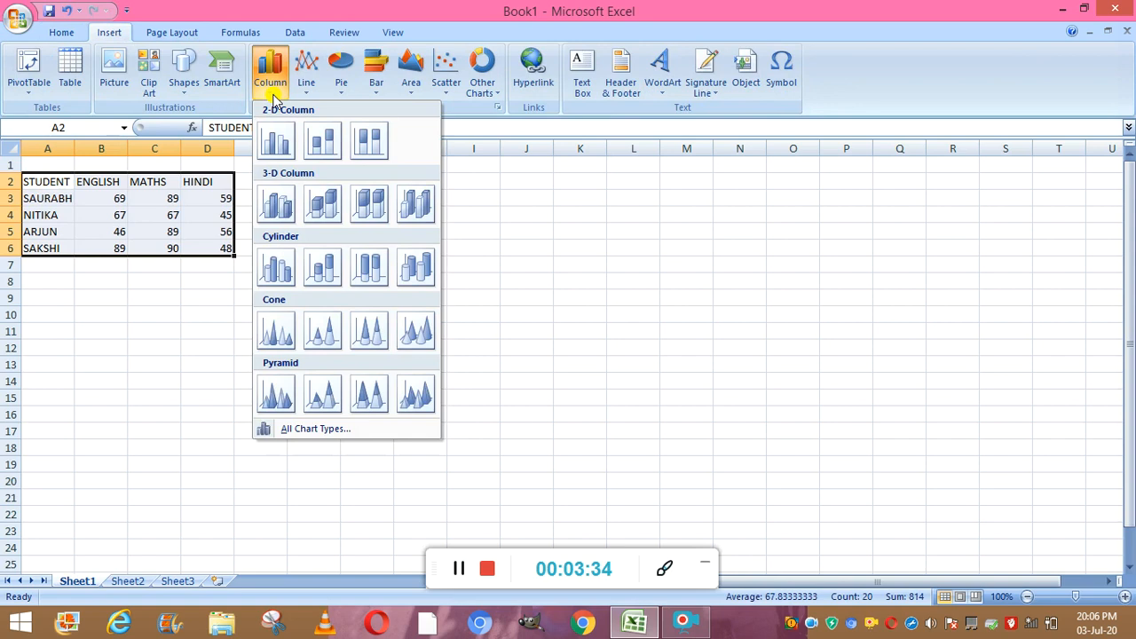
left_click(280, 146)
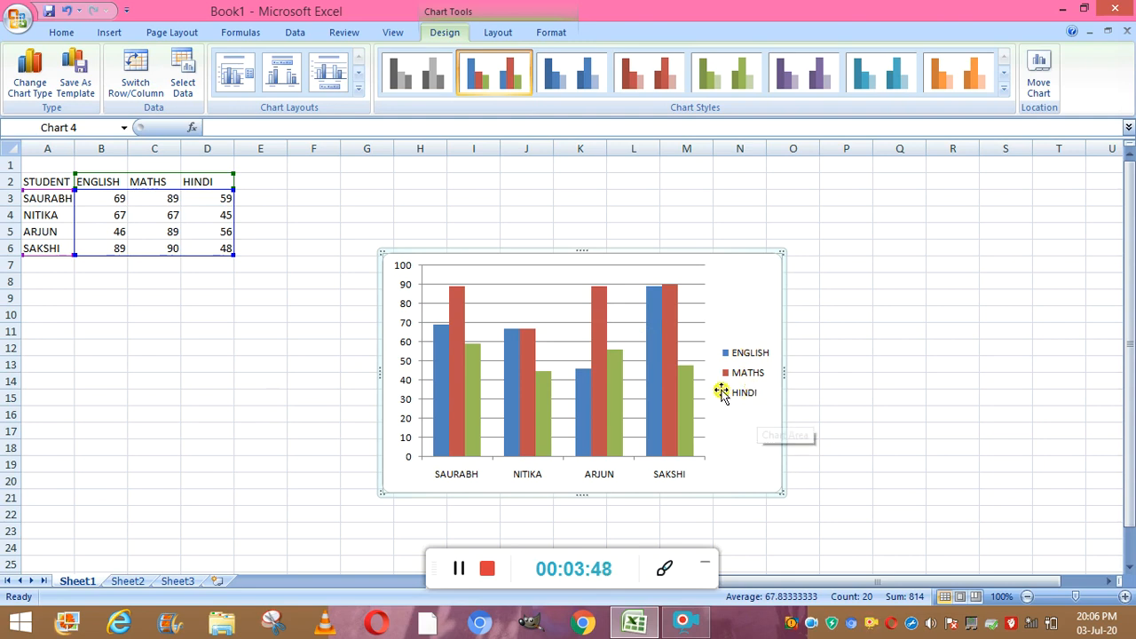
left_click(428, 457)
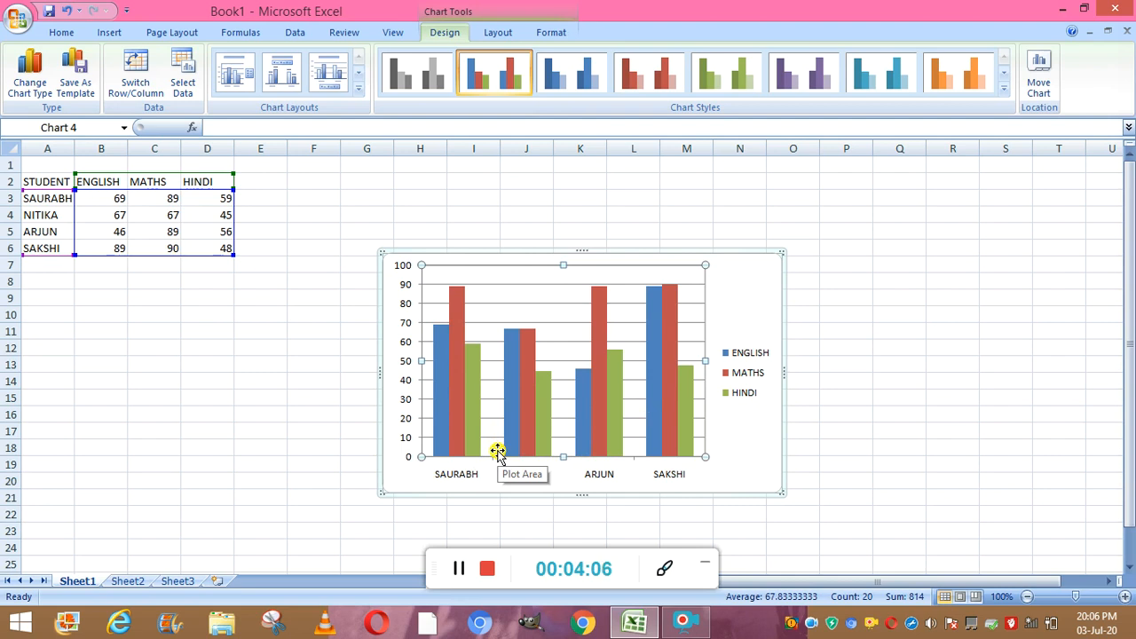
left_click(460, 570)
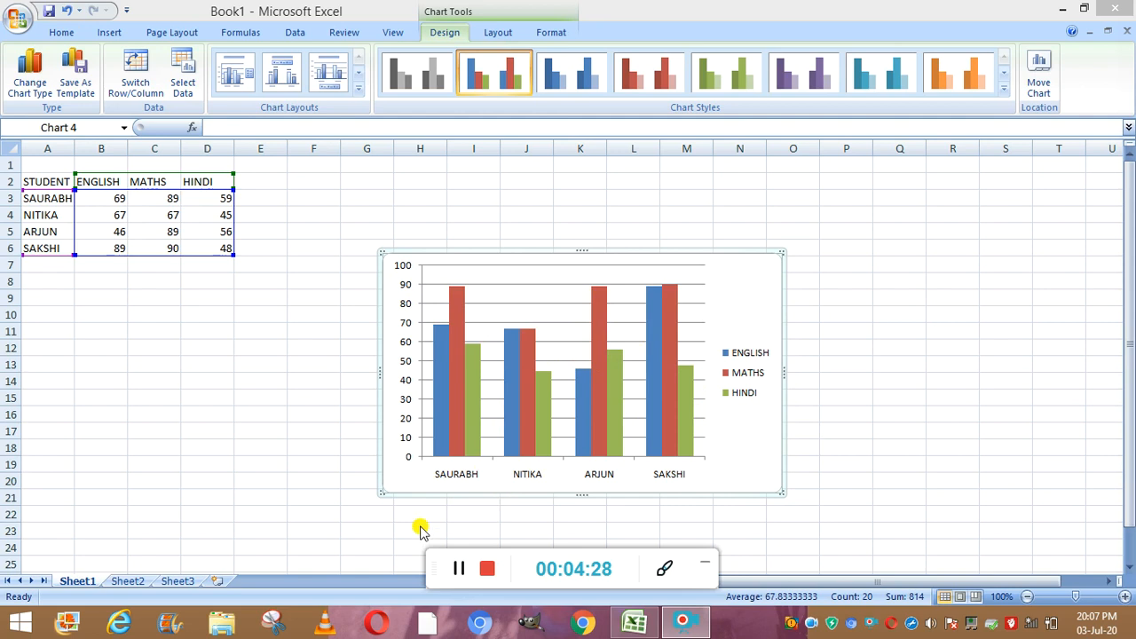
left_click(460, 569)
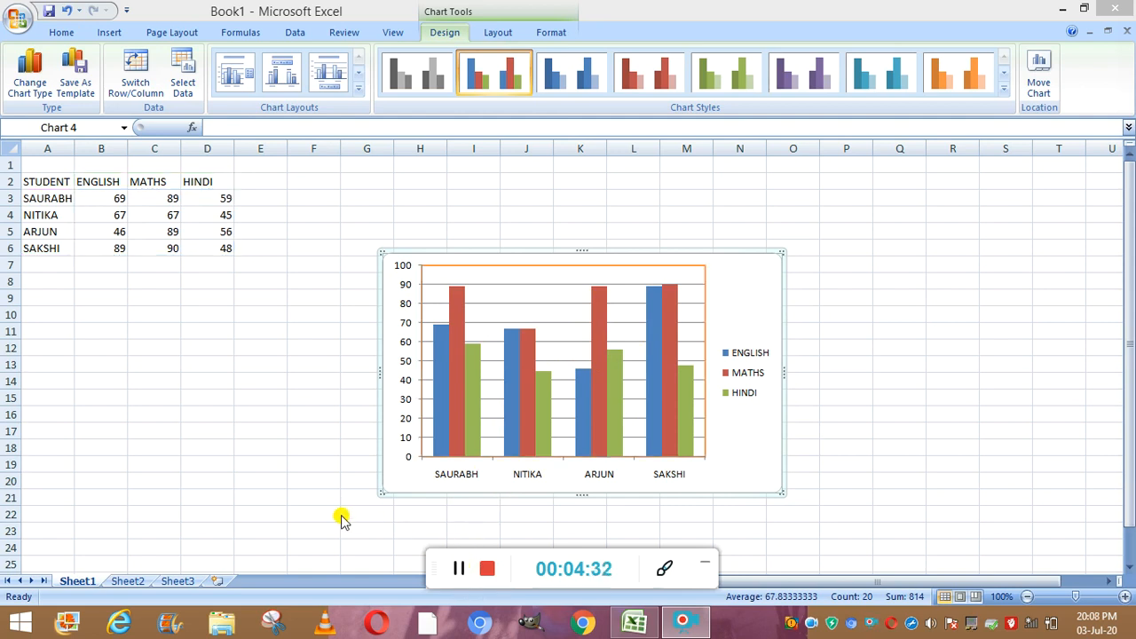
- Apply the fourth chart style, with red-shaded columns, to the column chart
left_click(499, 33)
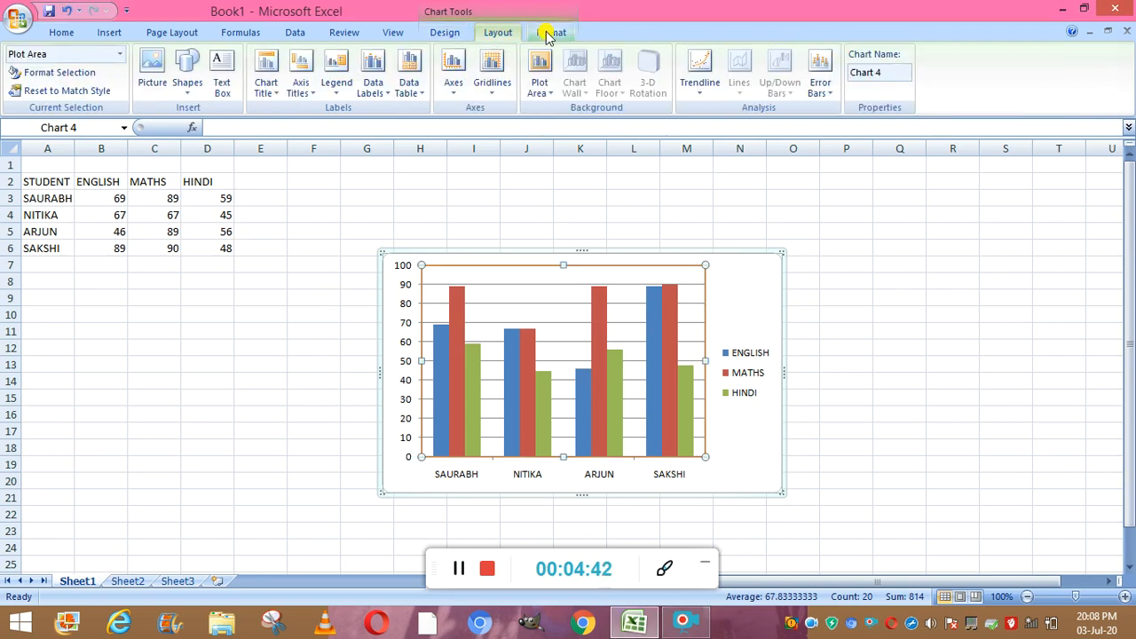
left_click(548, 34)
left_click(444, 32)
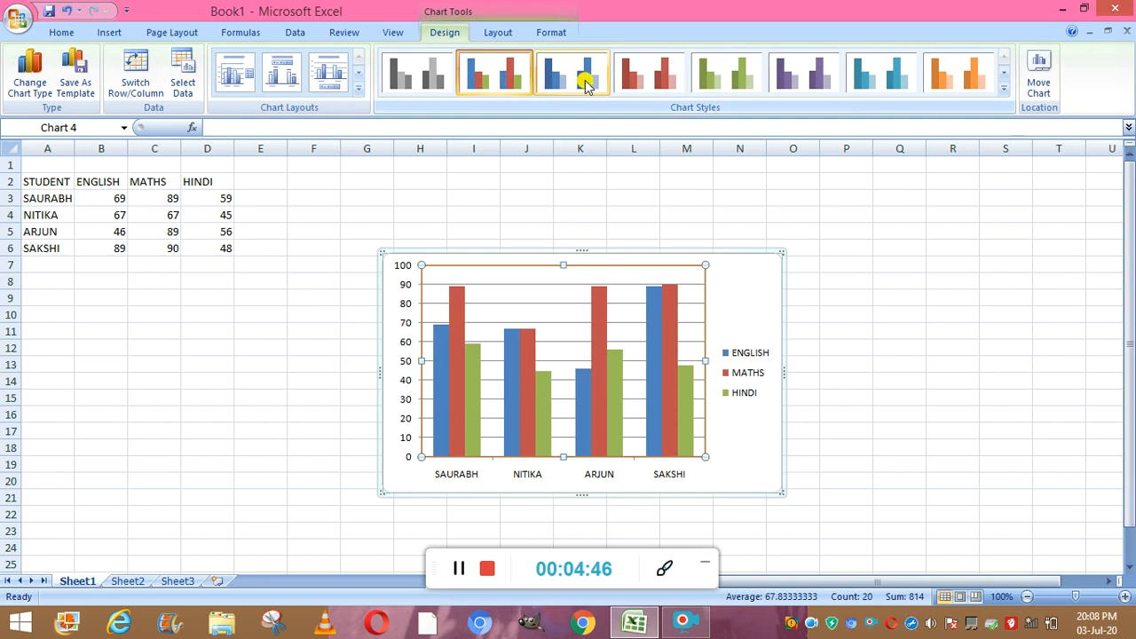
left_click(585, 81)
left_click(643, 90)
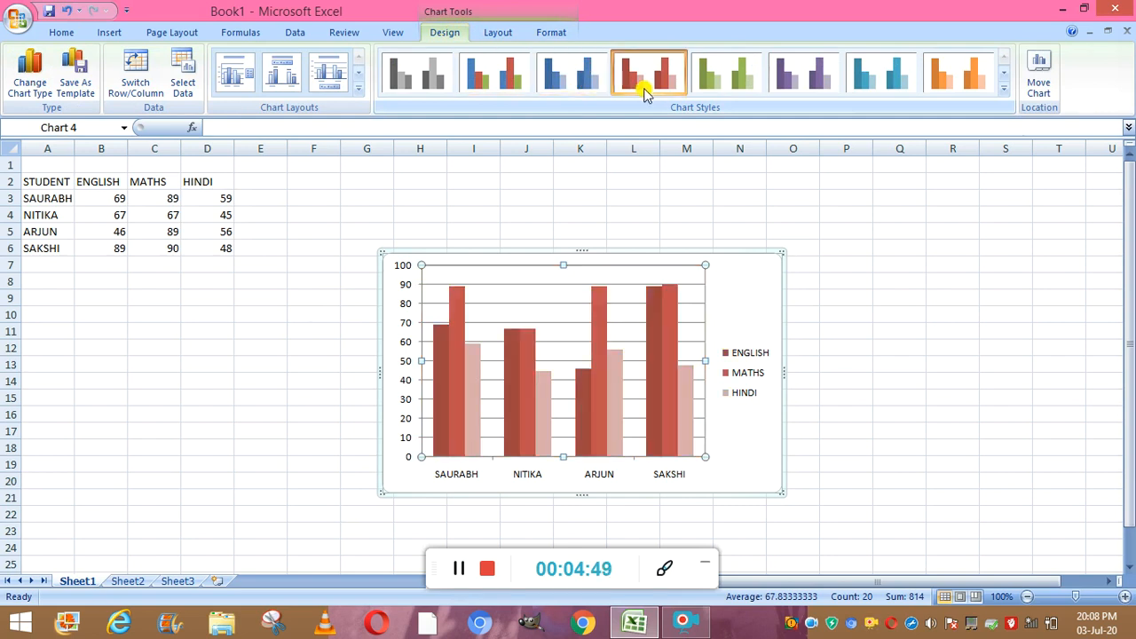
- Enlarge the column chart from its top-right corner to about 3.43 by 5.35 inches
left_click(500, 34)
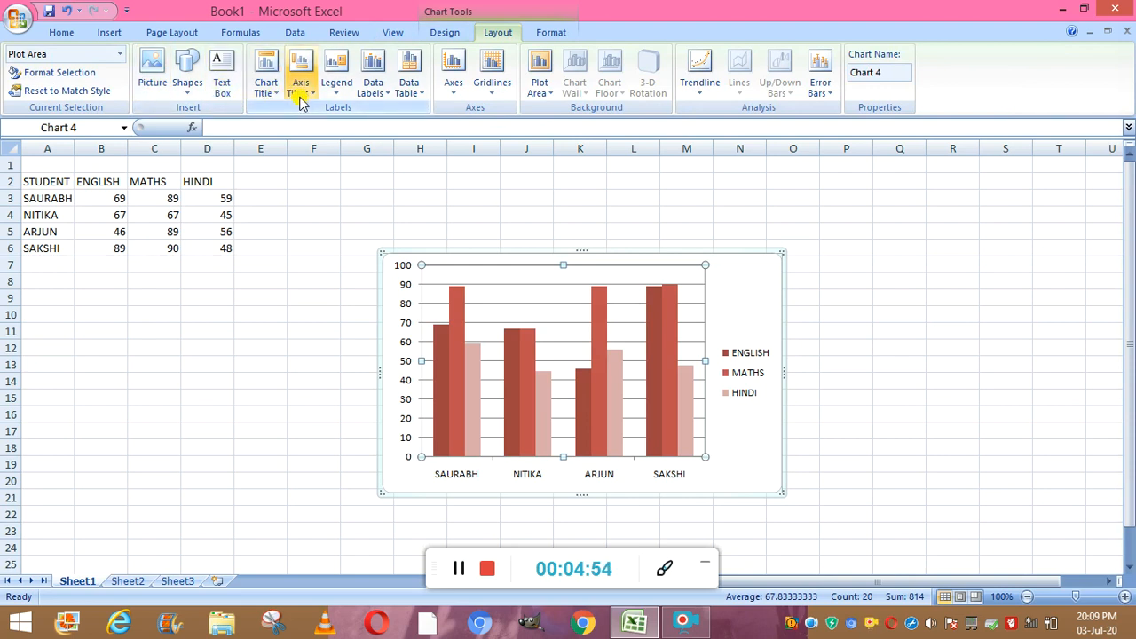
left_click(551, 34)
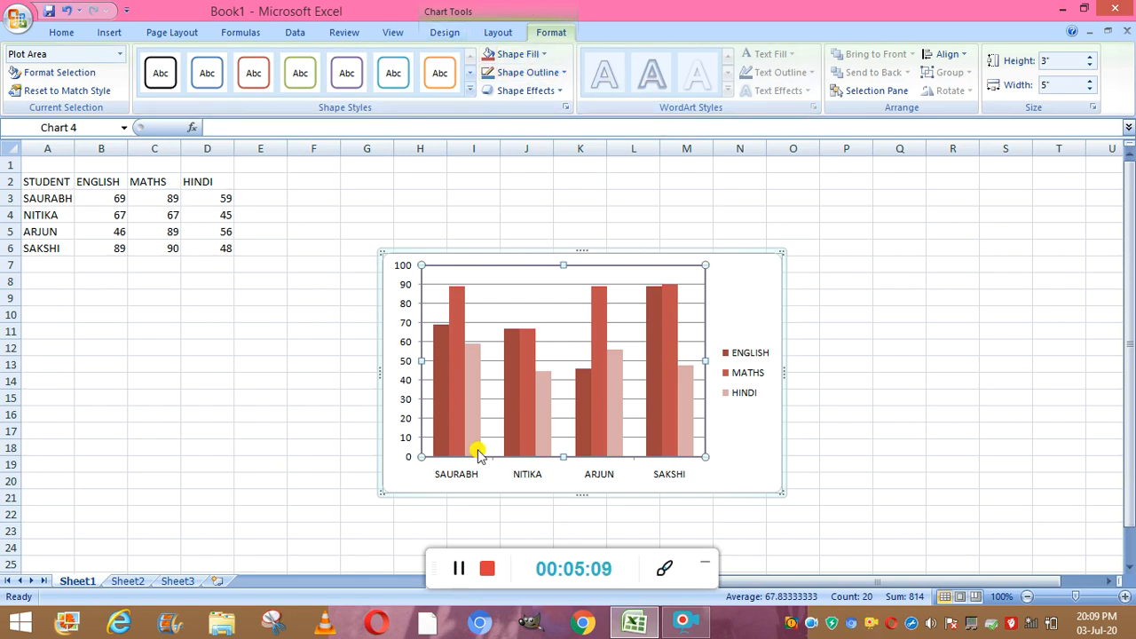
left_click(457, 570)
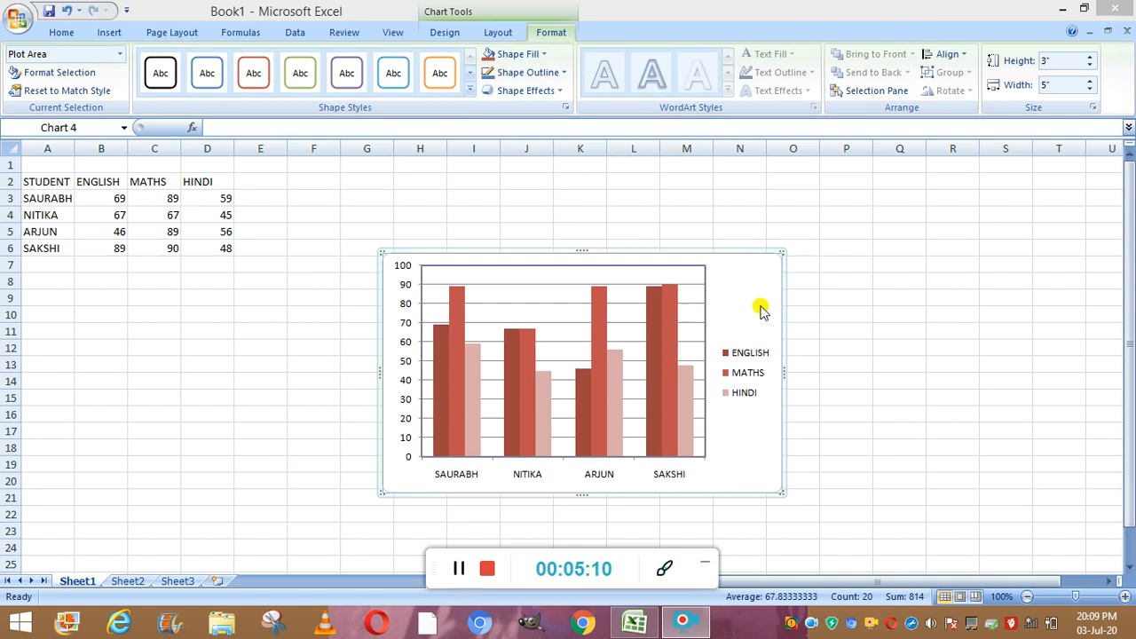
left_click(781, 261)
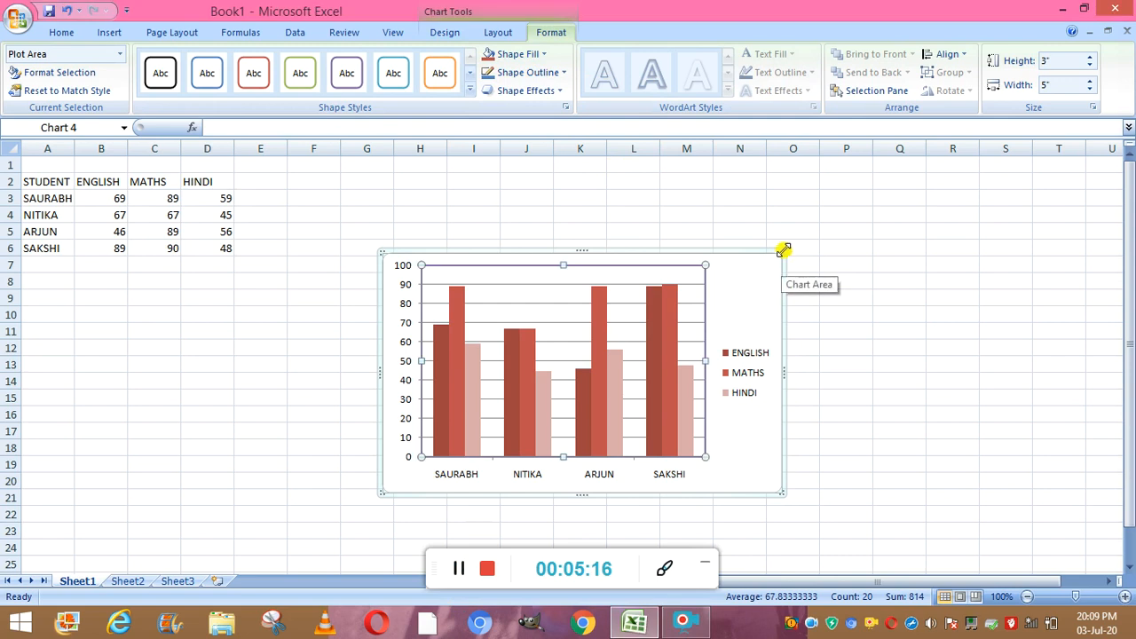
left_click_drag(782, 251, 810, 219)
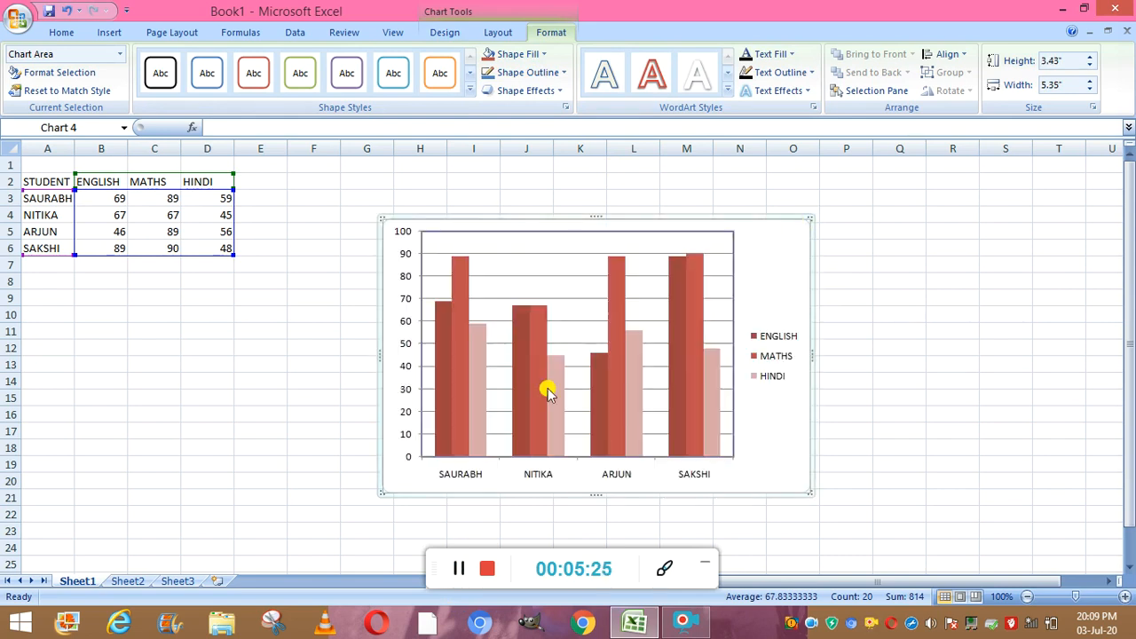
- Select A2:D6 again and insert a clustered horizontal cylinder bar chart, placing it below the column chart
left_click(458, 574)
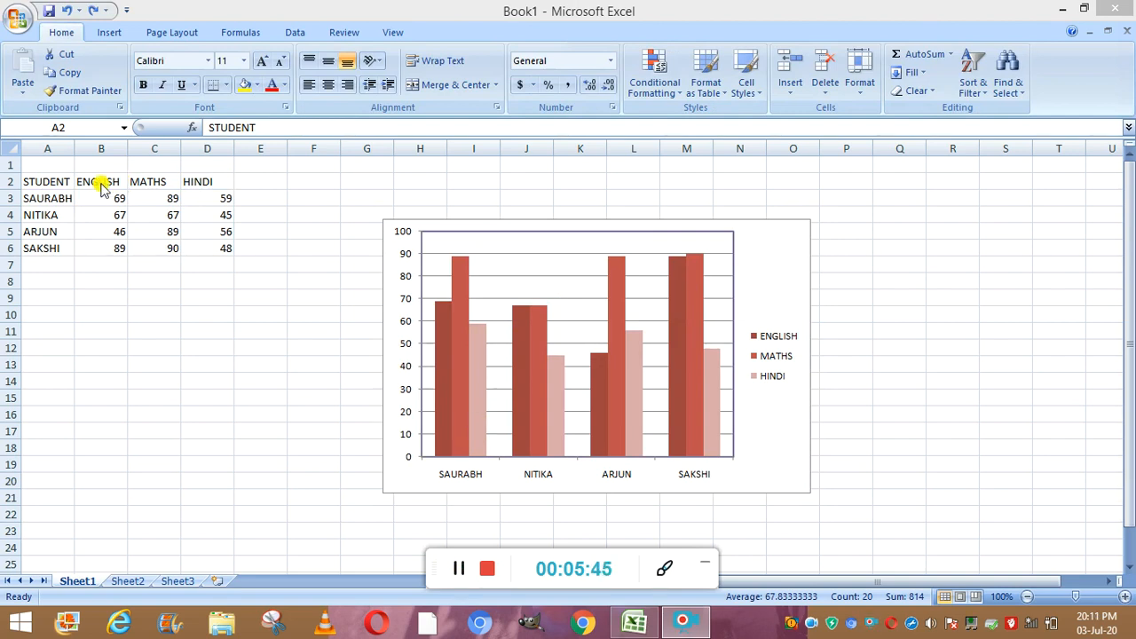
left_click(34, 180)
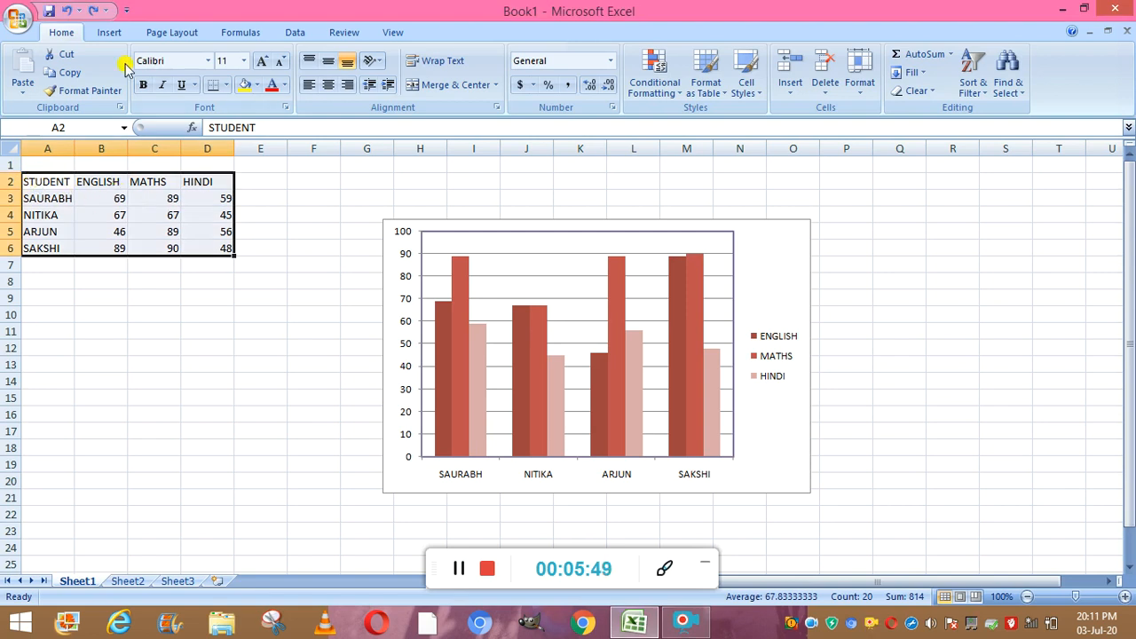
left_click(110, 33)
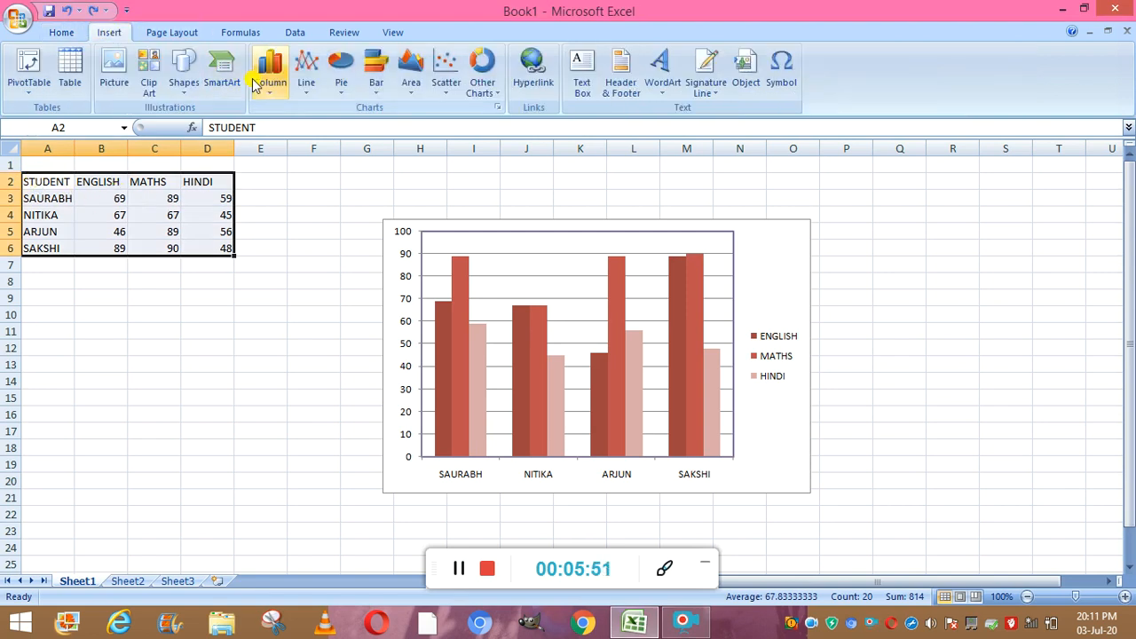
left_click(376, 80)
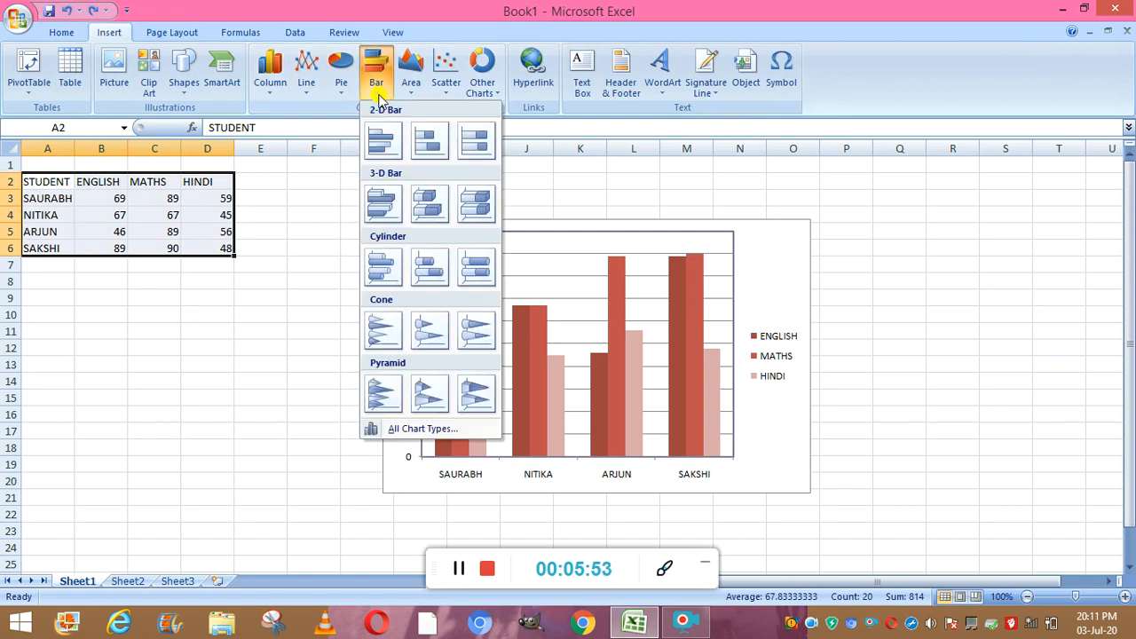
left_click(384, 266)
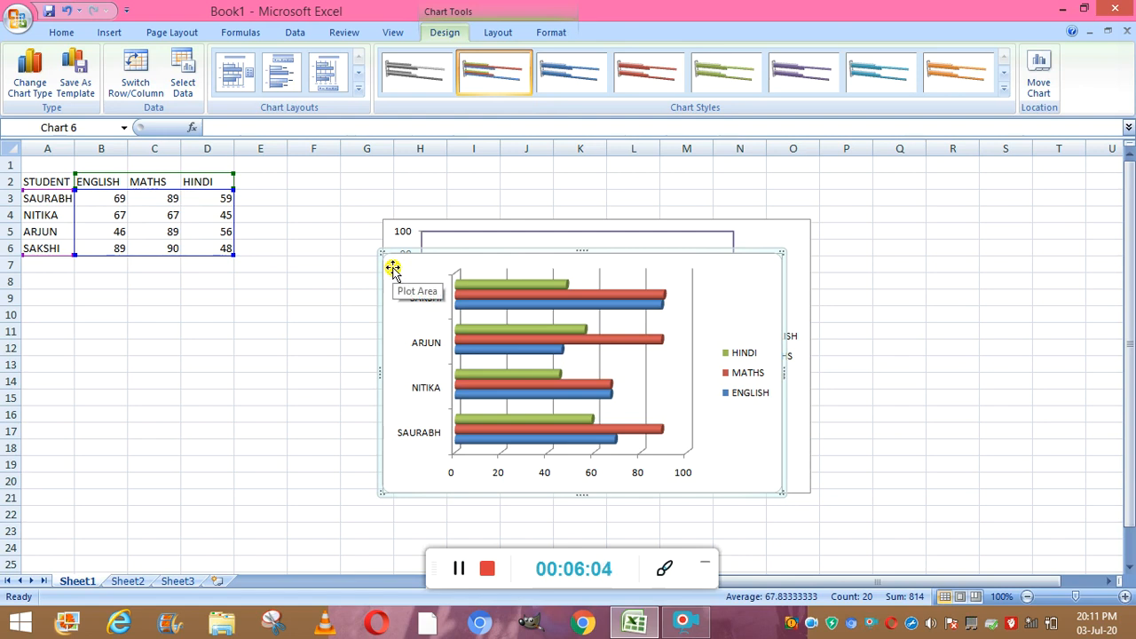
mouse_move(393, 269)
left_mouse_down()
mouse_move(400, 328)
mouse_move(393, 287)
left_mouse_up()
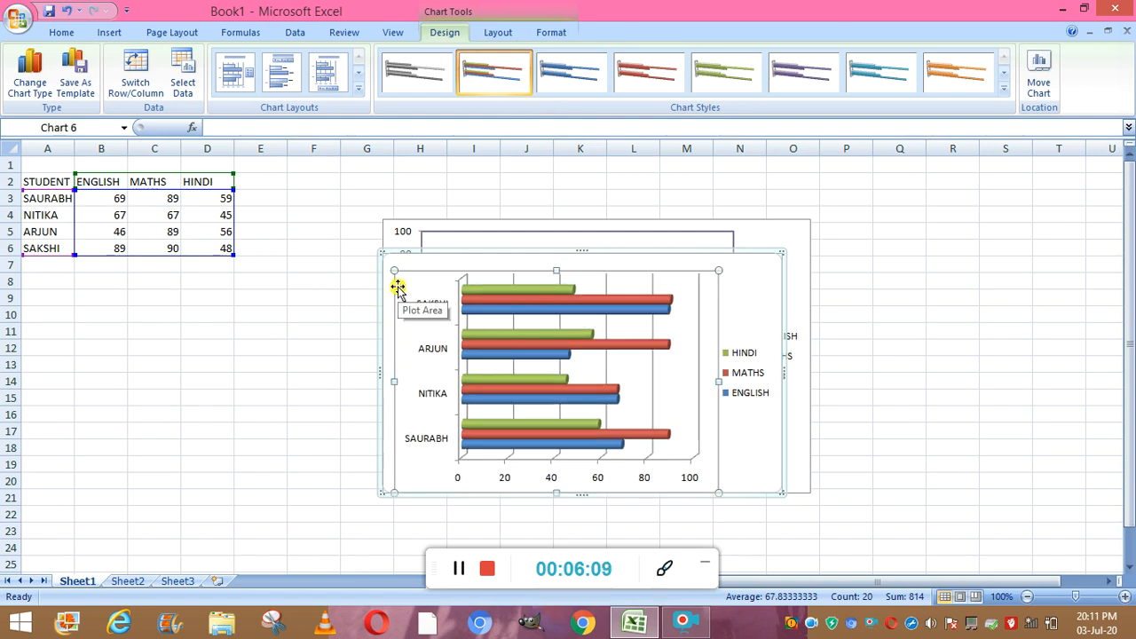
left_click(460, 569)
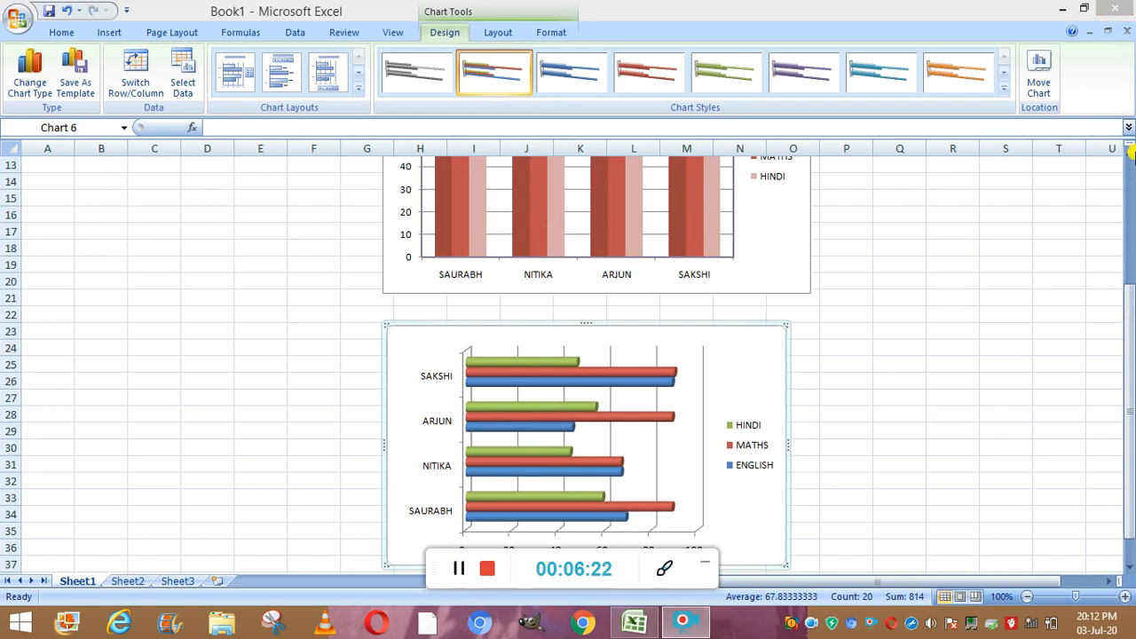
- Reselect the table range A2:D6 and insert a stacked line chart with markers
scroll(1132, 159, "up", 4)
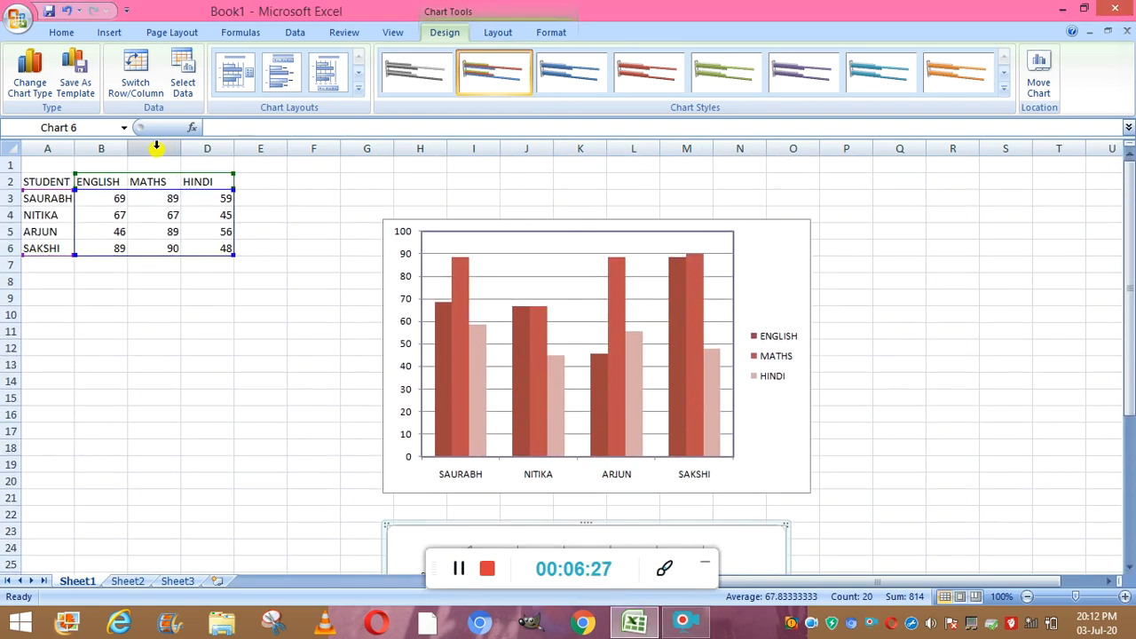
left_click(53, 180)
double_click(53, 180)
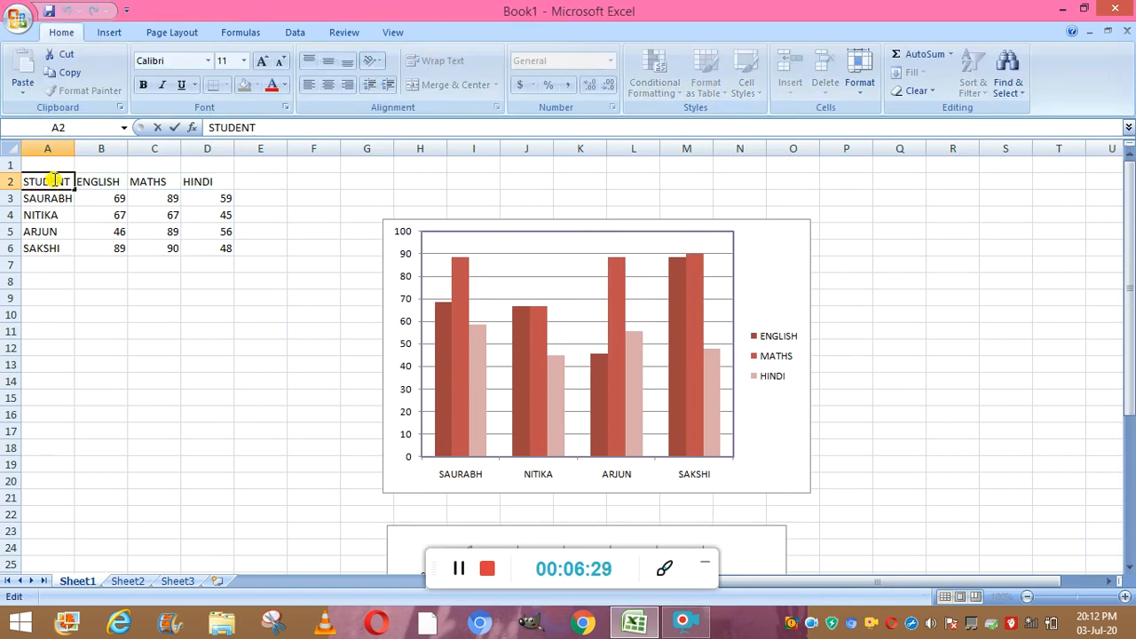
left_click(79, 294)
left_click(47, 181)
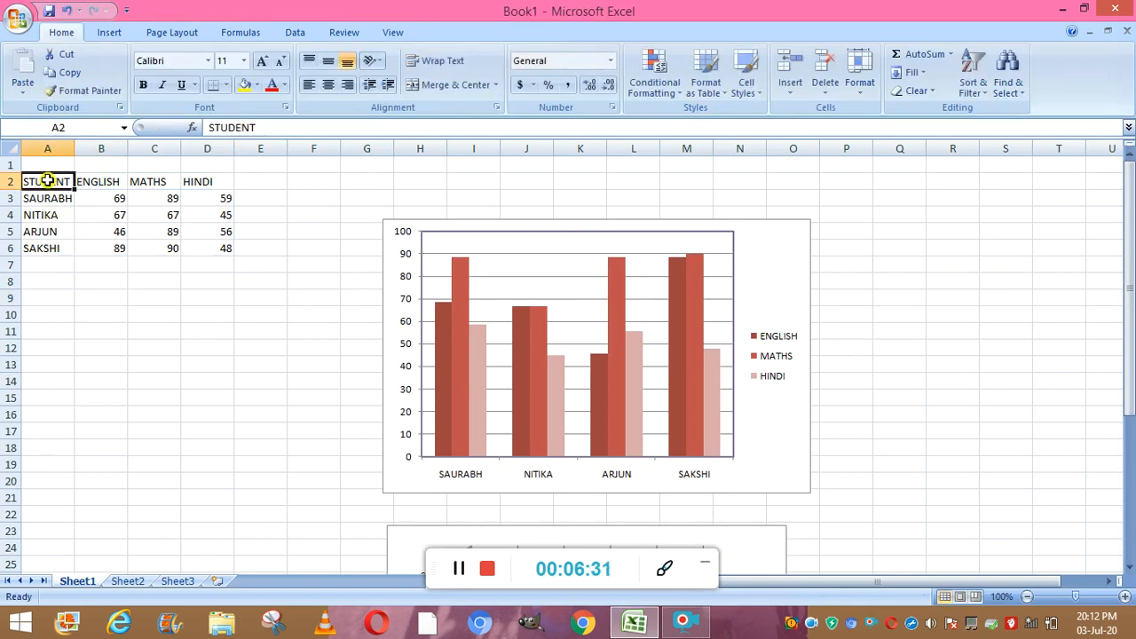
key("shift+Right")
key("shift+Right")
key("shift+Right")
key("shift+Down")
key("shift+Down")
key("shift+Down")
key("shift+Down")
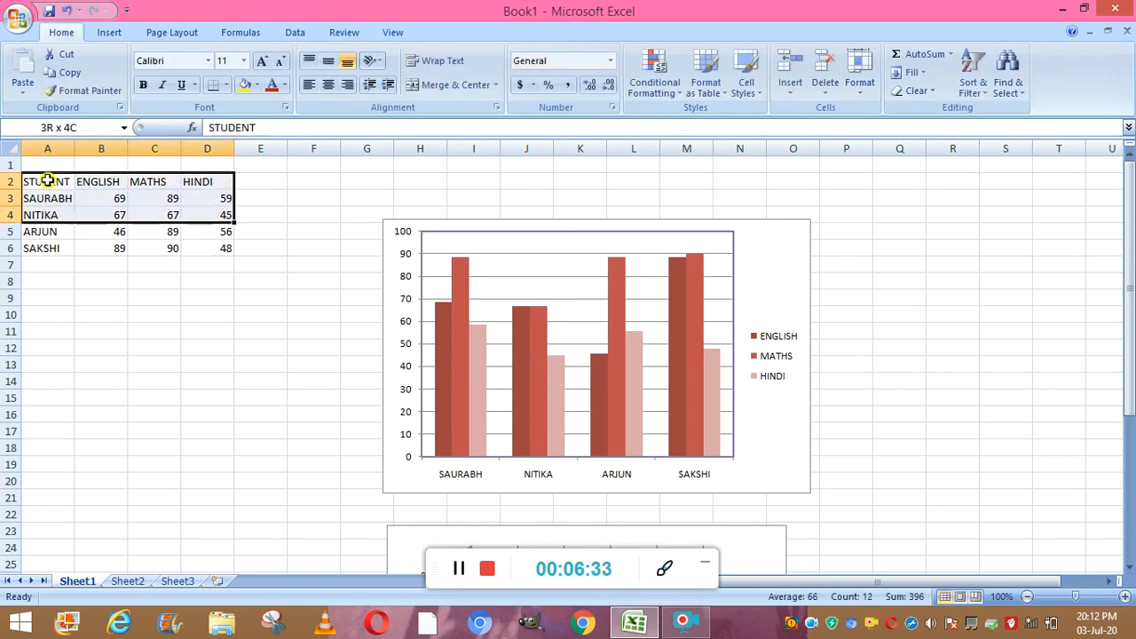
left_click(110, 33)
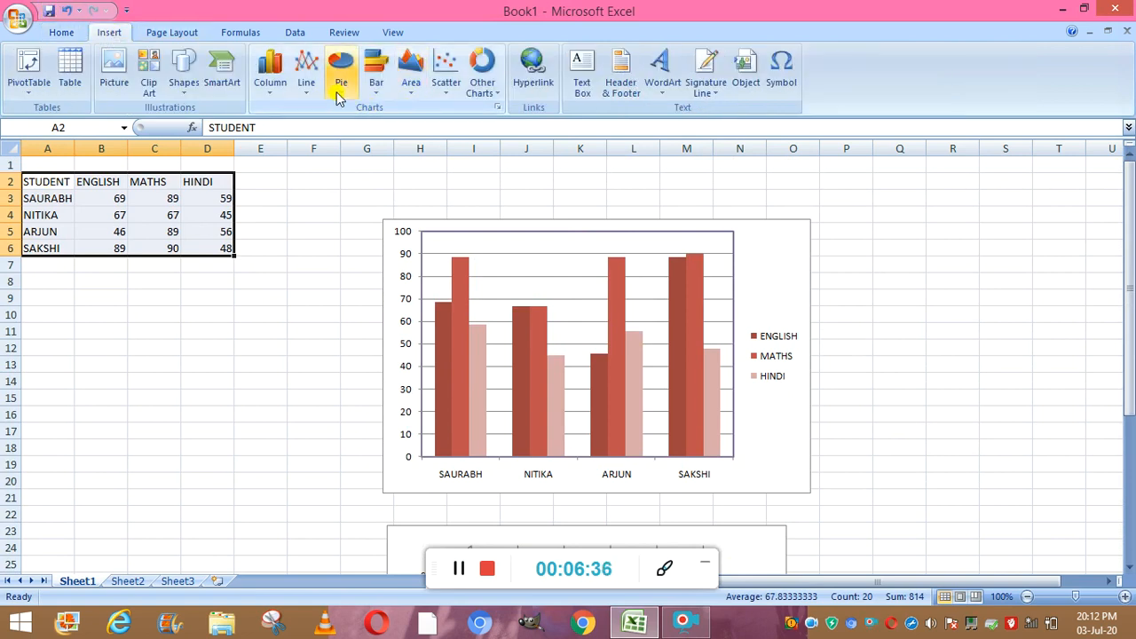
left_click(306, 88)
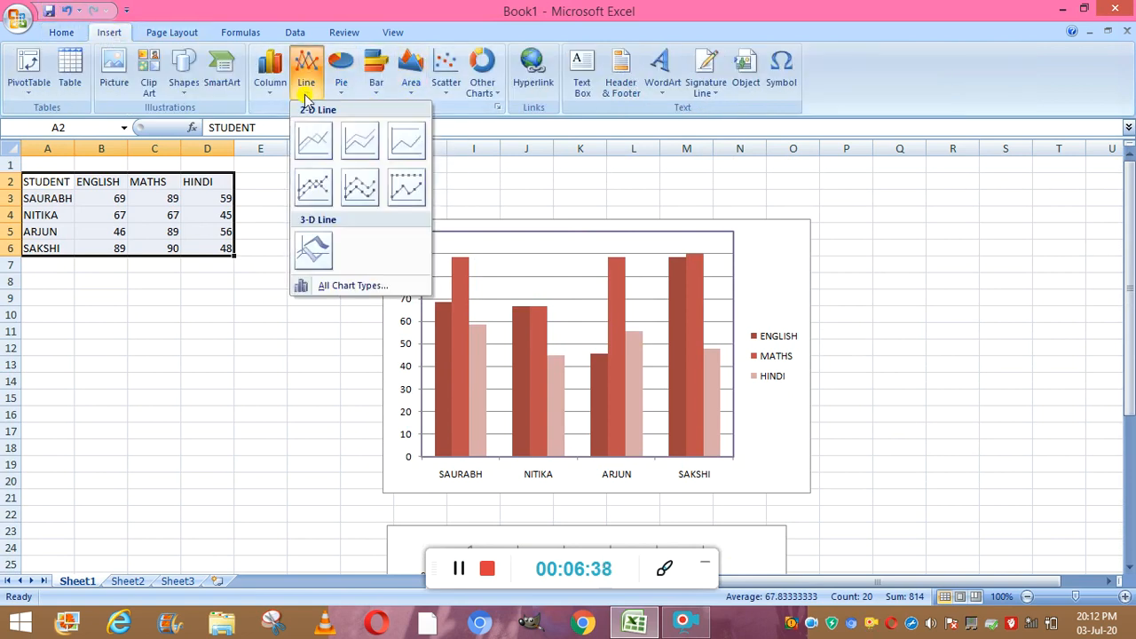
left_click(360, 185)
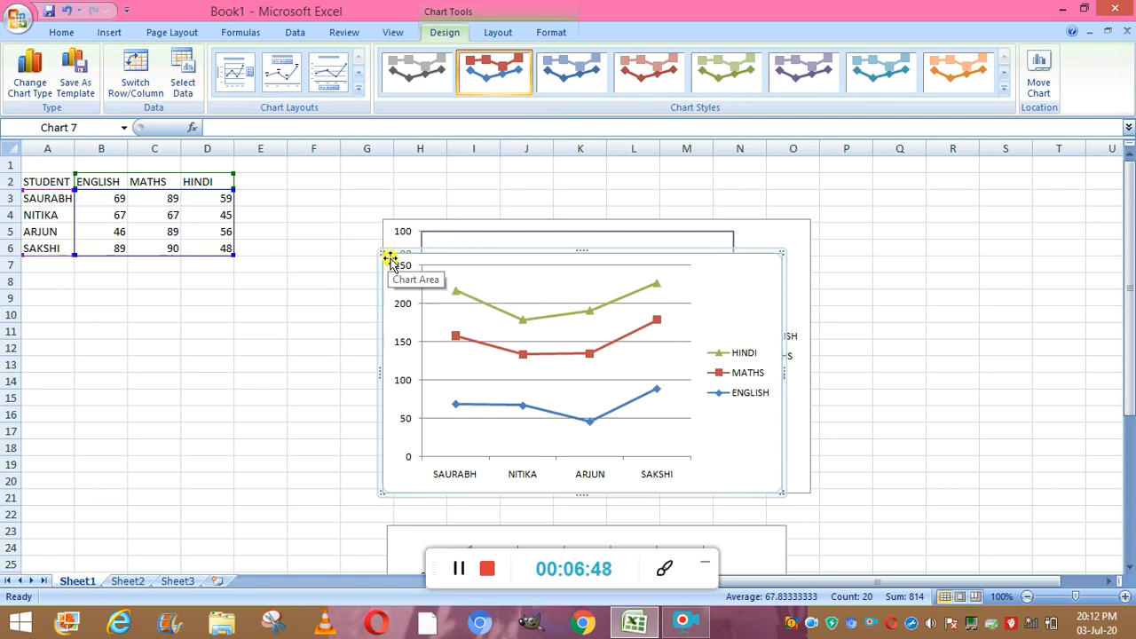
- Move and resize the line chart to sit below the table, spanning about columns A to F and rows 9 to 21
left_click_drag(389, 259, 186, 520)
left_click_drag(5, 417, 64, 439)
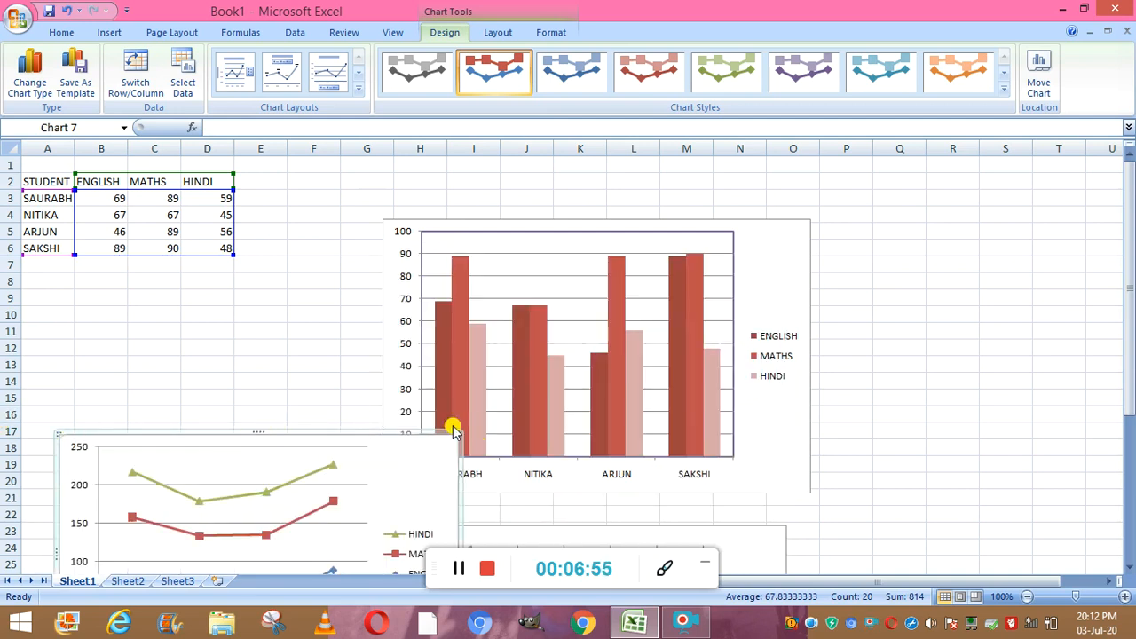
left_click_drag(461, 432, 359, 471)
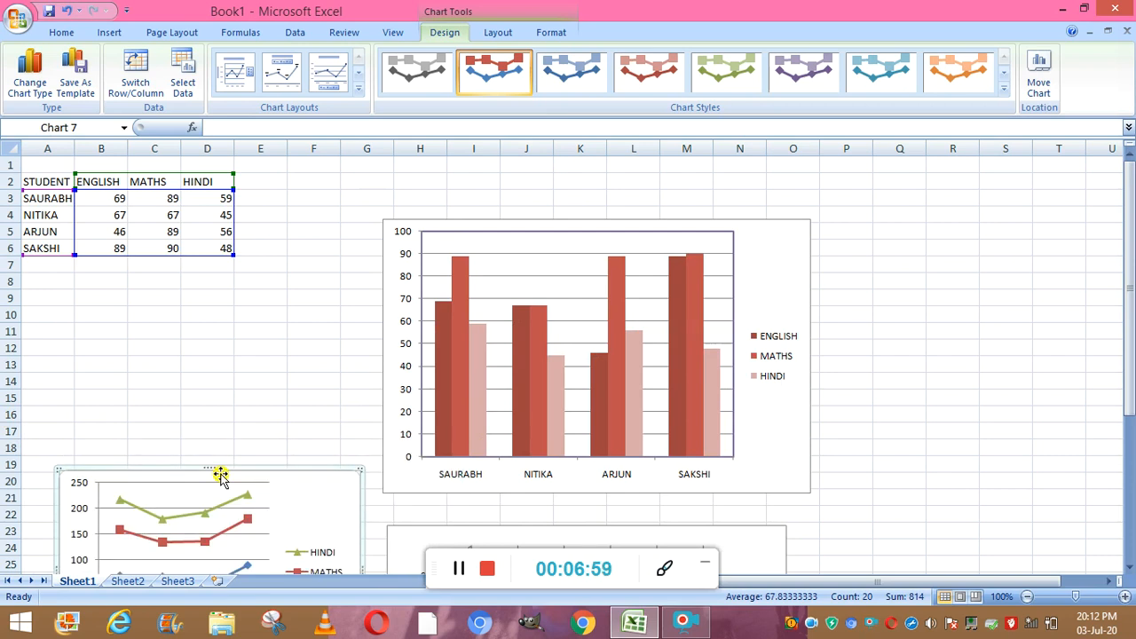
left_click_drag(221, 474, 205, 301)
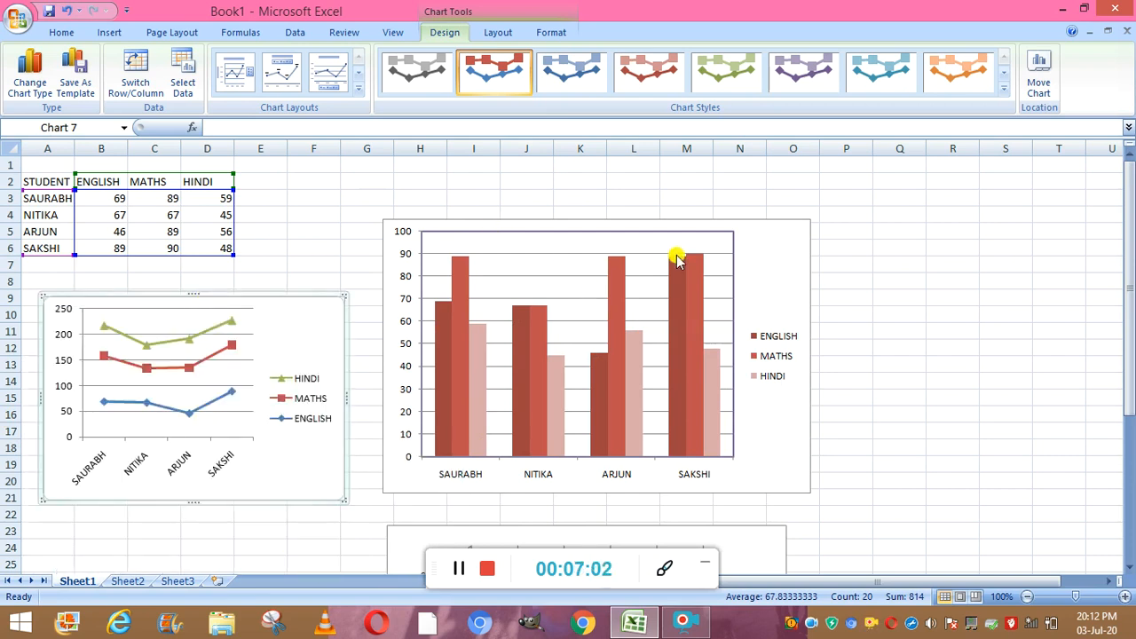
- Shrink the column chart from its top-right corner so it fits beside the line chart
left_click(787, 250)
left_click_drag(810, 215, 659, 291)
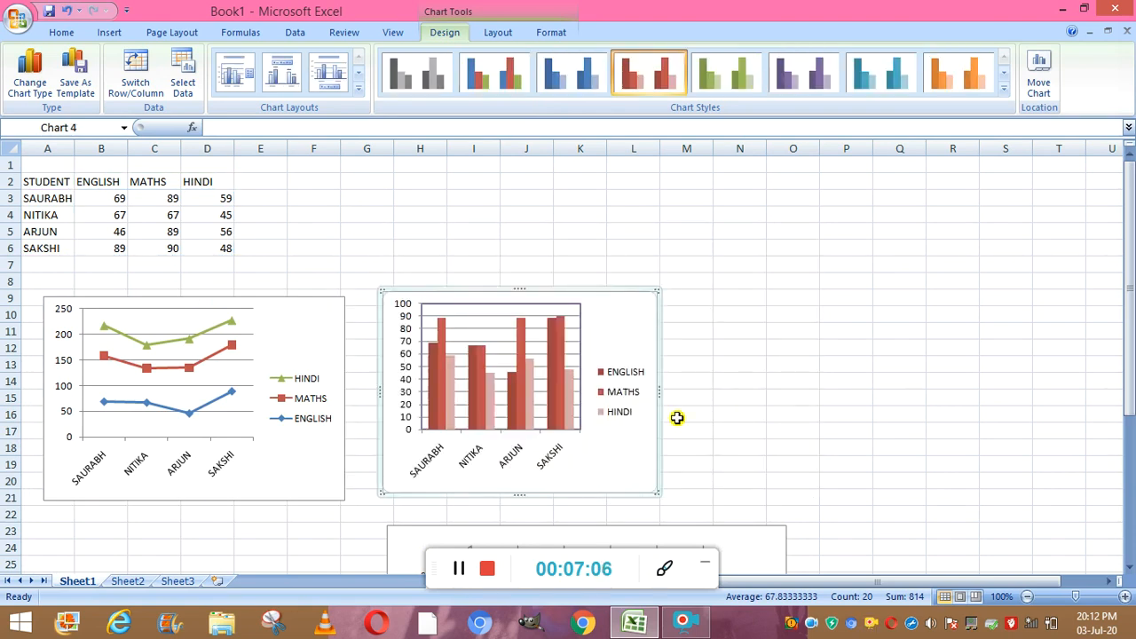
- Move the cylinder bar chart to the right of the column chart, spanning about columns M to S and rows 10 to 21
left_click(744, 544)
left_click_drag(744, 543, 979, 321)
left_click(722, 341)
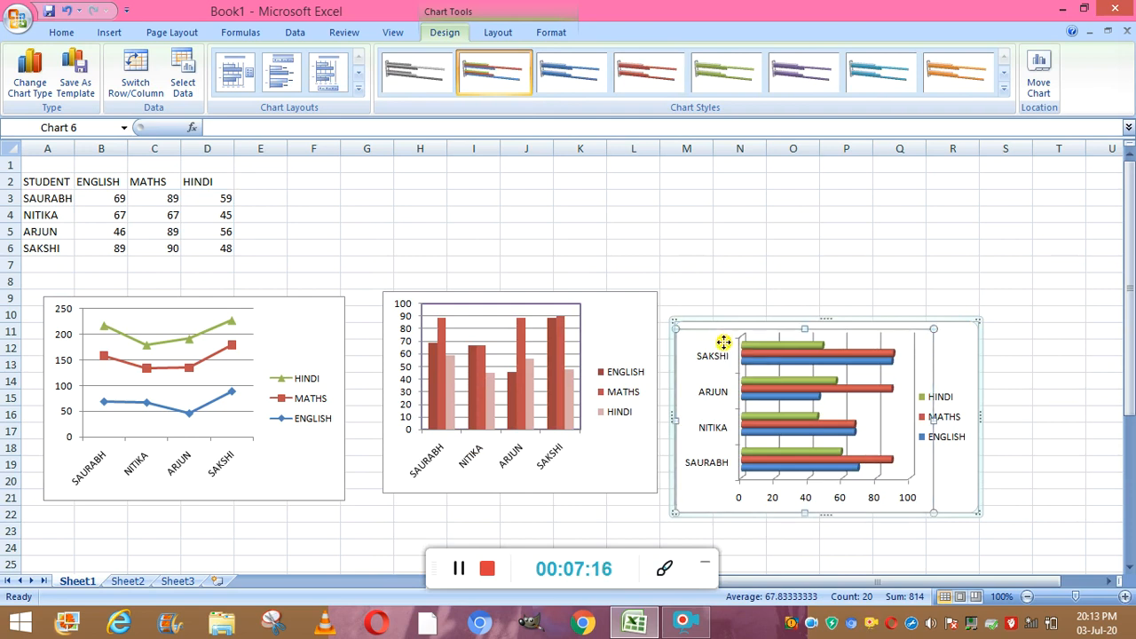
left_click_drag(720, 310, 720, 311)
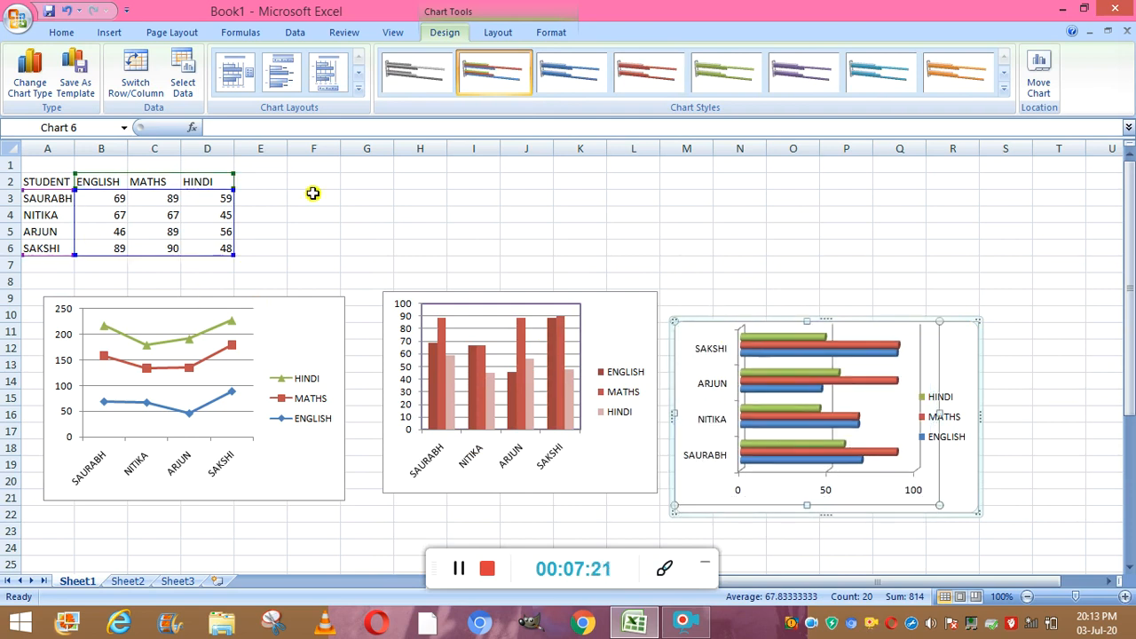
left_click(360, 213)
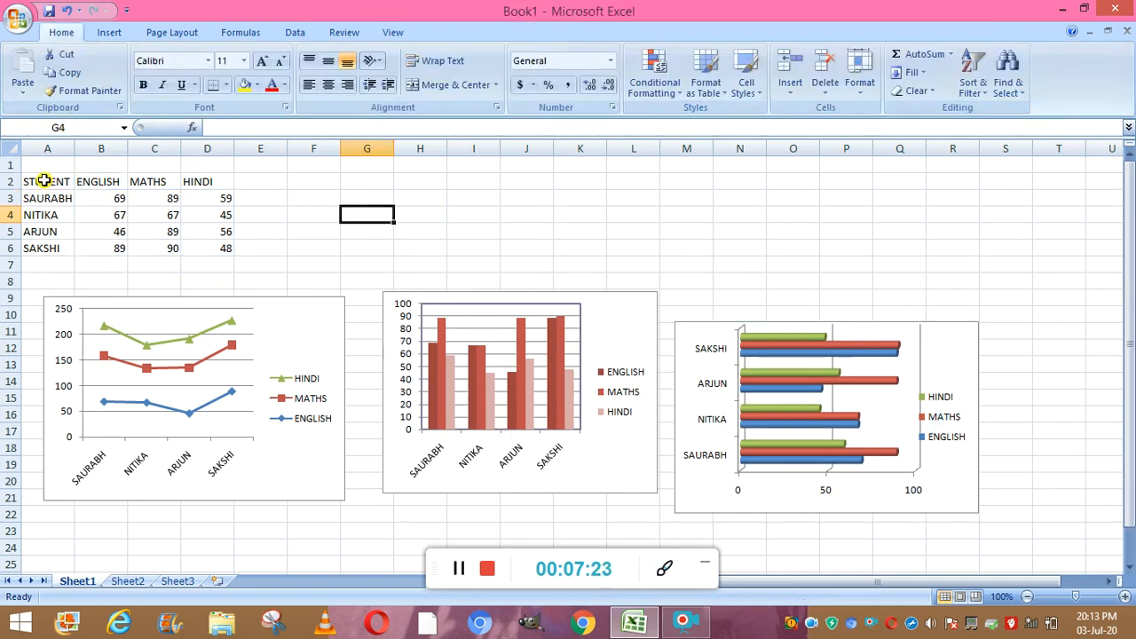
- Select the range A2:D6 and insert a 2-D pie chart
left_click(44, 180)
key("shift+Right")
key("shift+Right")
key("shift+Right")
key("shift+Down")
key("shift+Down")
key("shift+Down")
key("shift+Down")
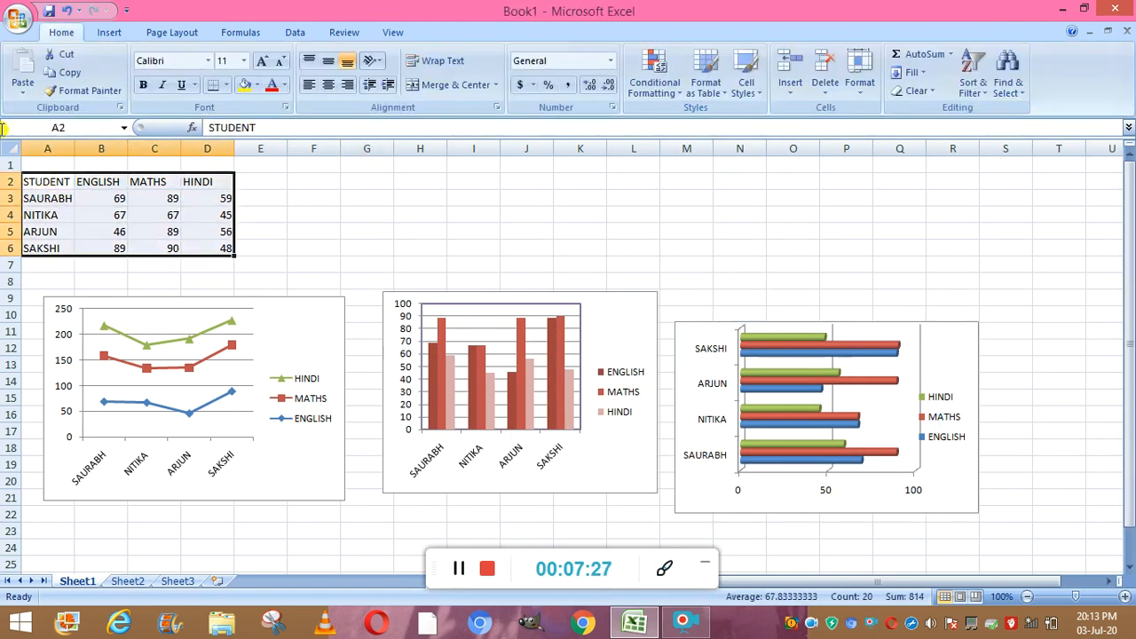
left_click(114, 33)
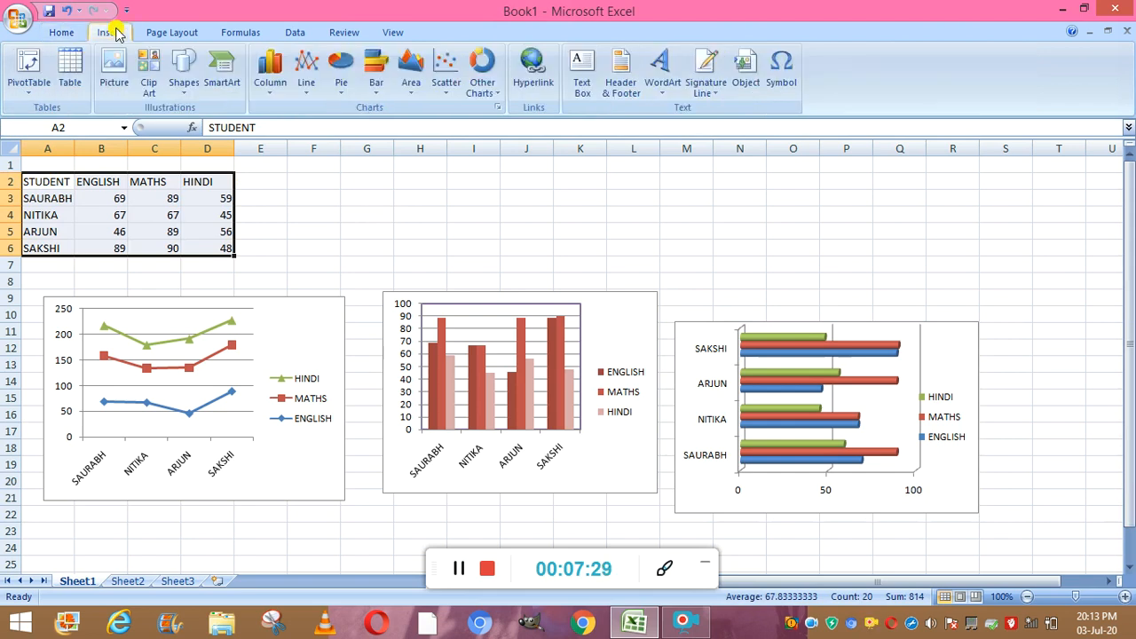
left_click(459, 569)
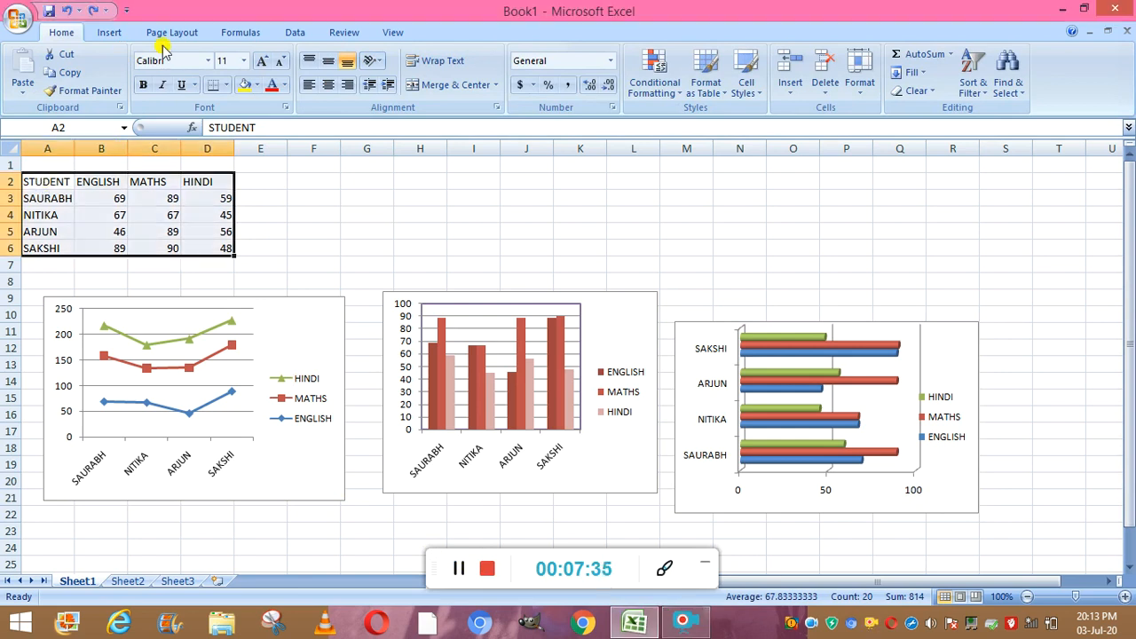
left_click(116, 36)
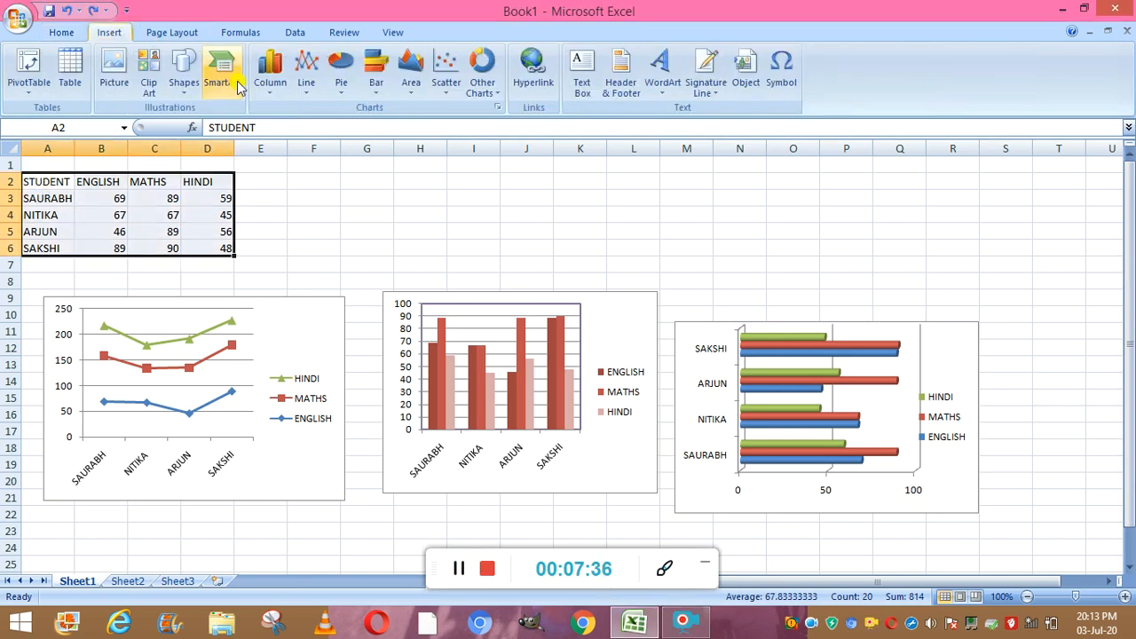
left_click(343, 96)
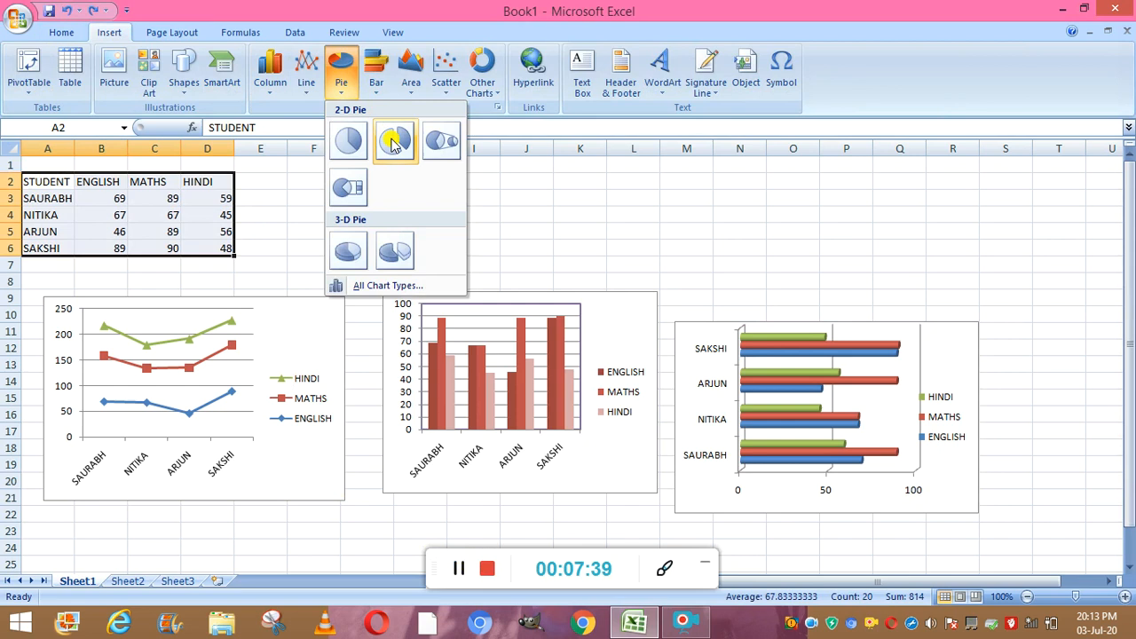
left_click(357, 148)
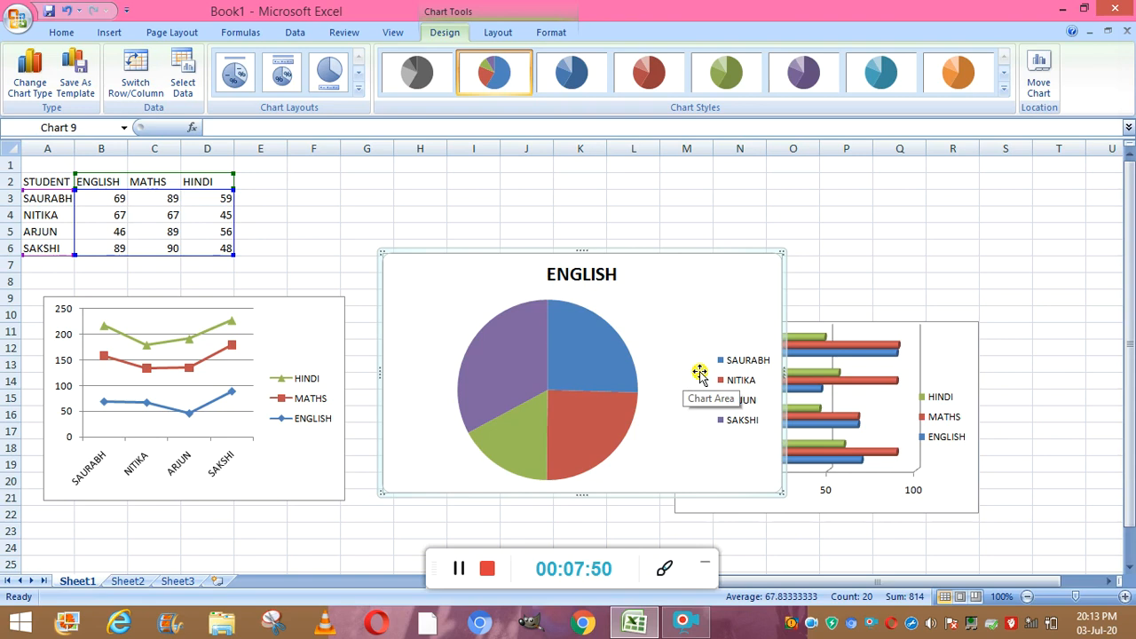
- Shrink the pie chart from its top-right corner and move it to the top right, spanning about columns M to R and rows 1 to 10
mouse_move(582, 326)
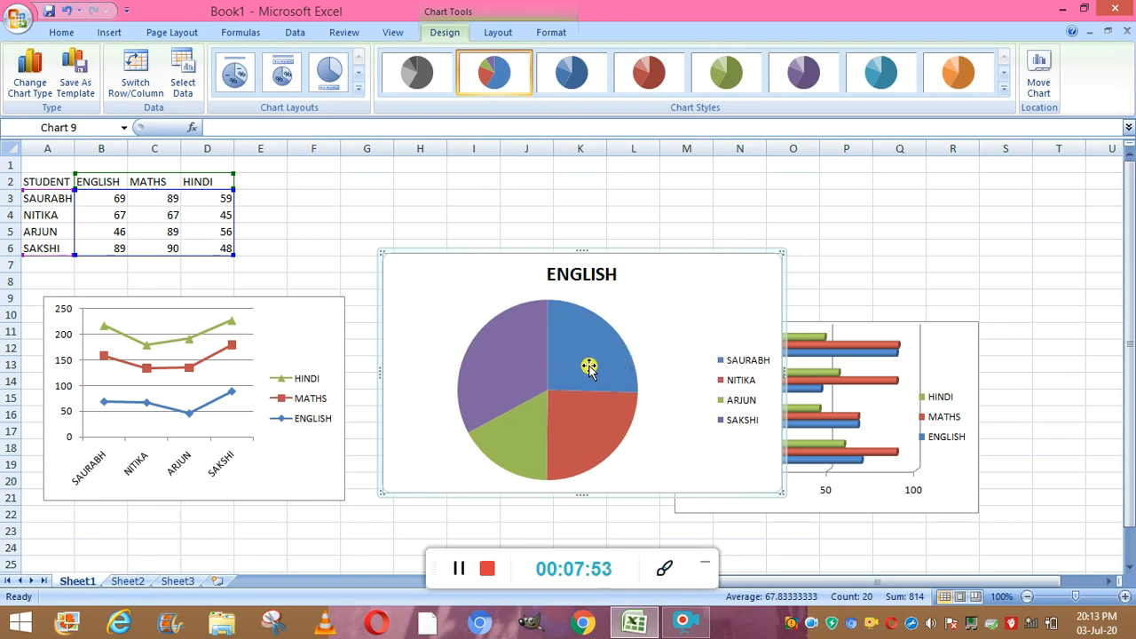
mouse_move(585, 359)
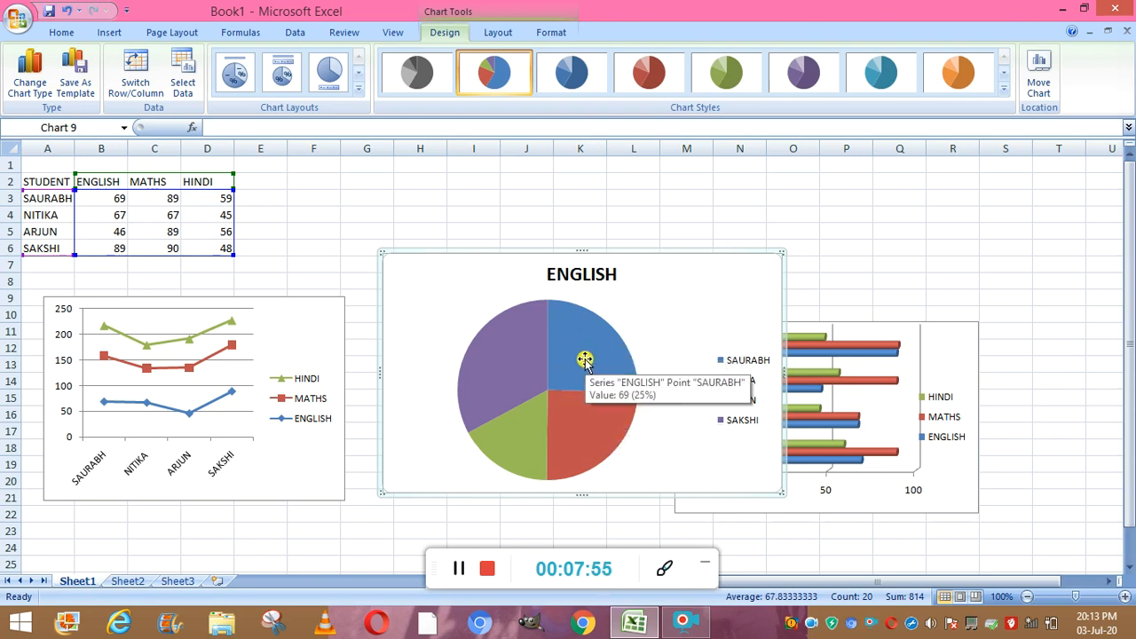
mouse_move(521, 359)
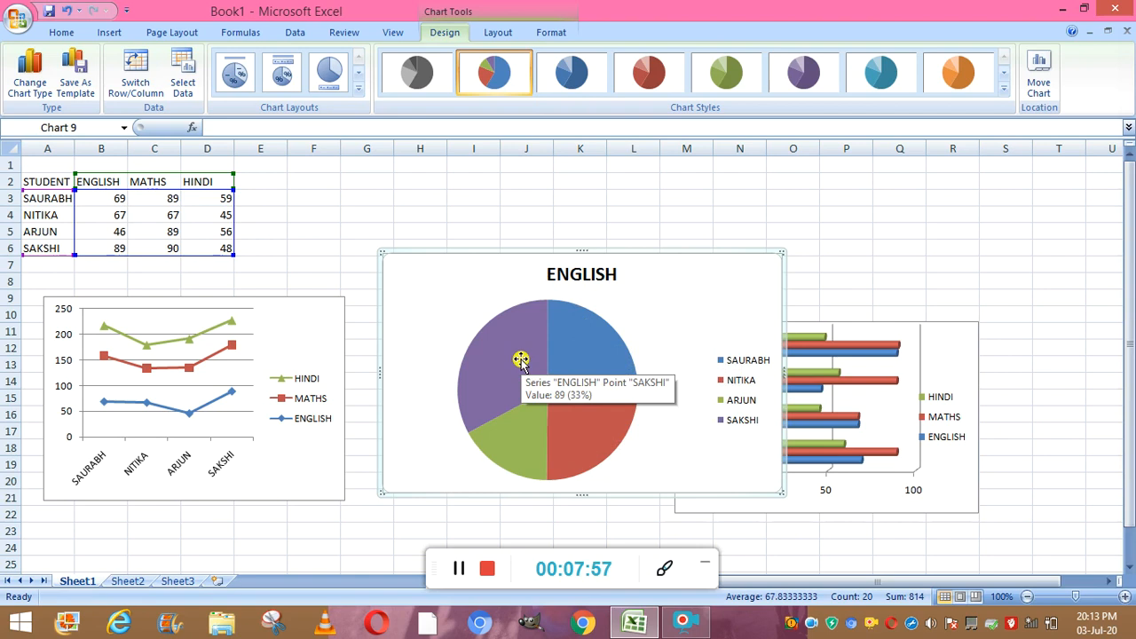
mouse_move(522, 447)
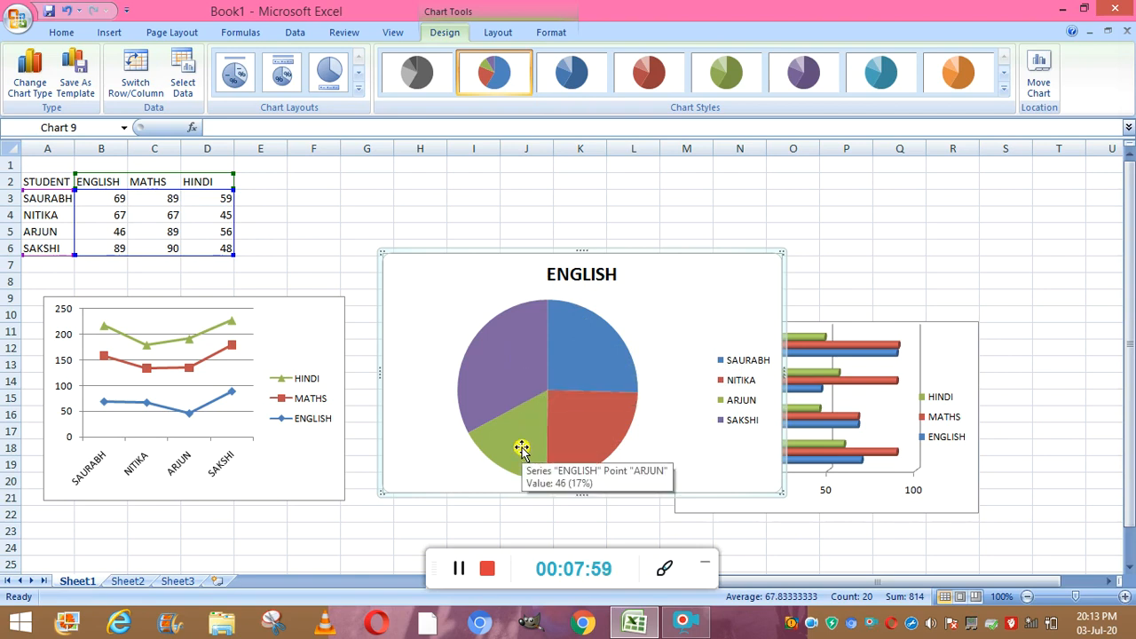
mouse_move(596, 436)
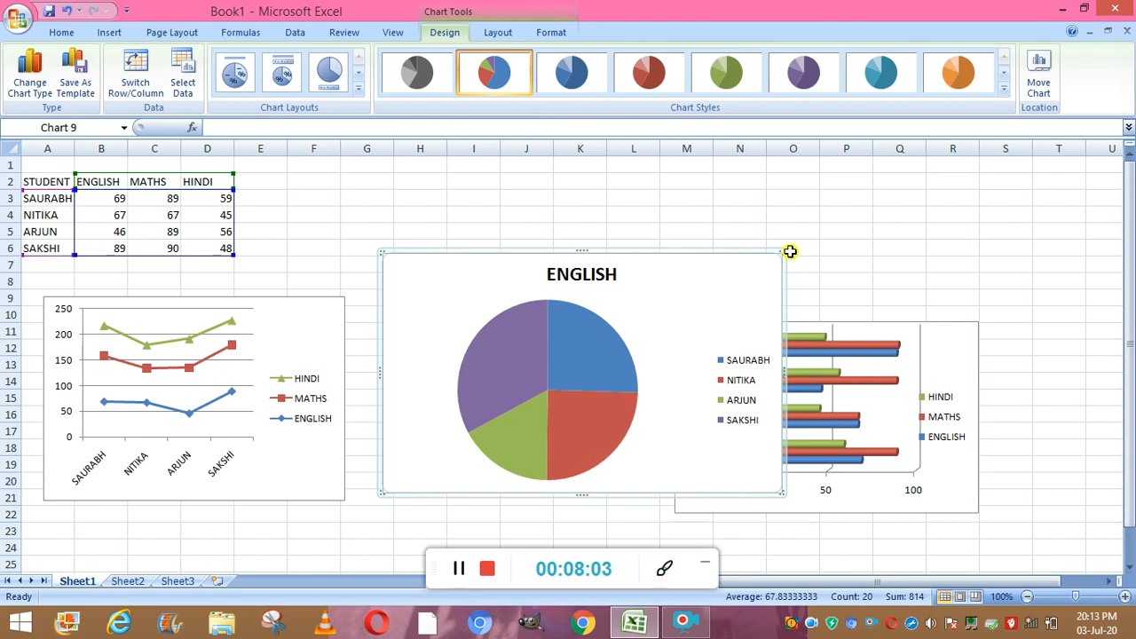
left_click_drag(784, 253, 686, 321)
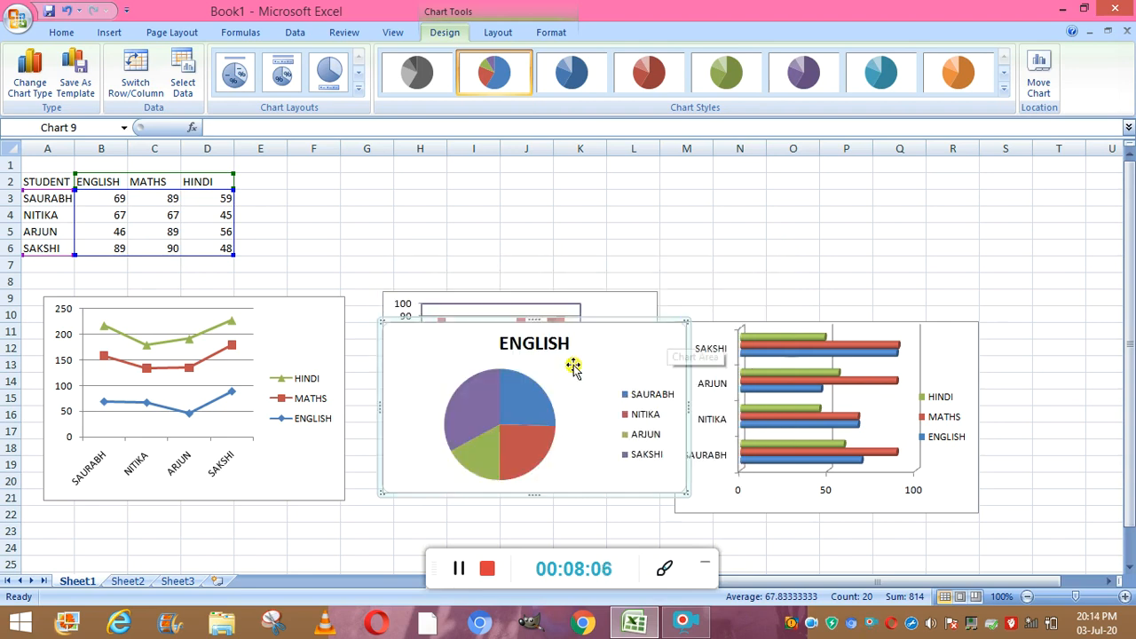
left_click_drag(593, 362, 873, 195)
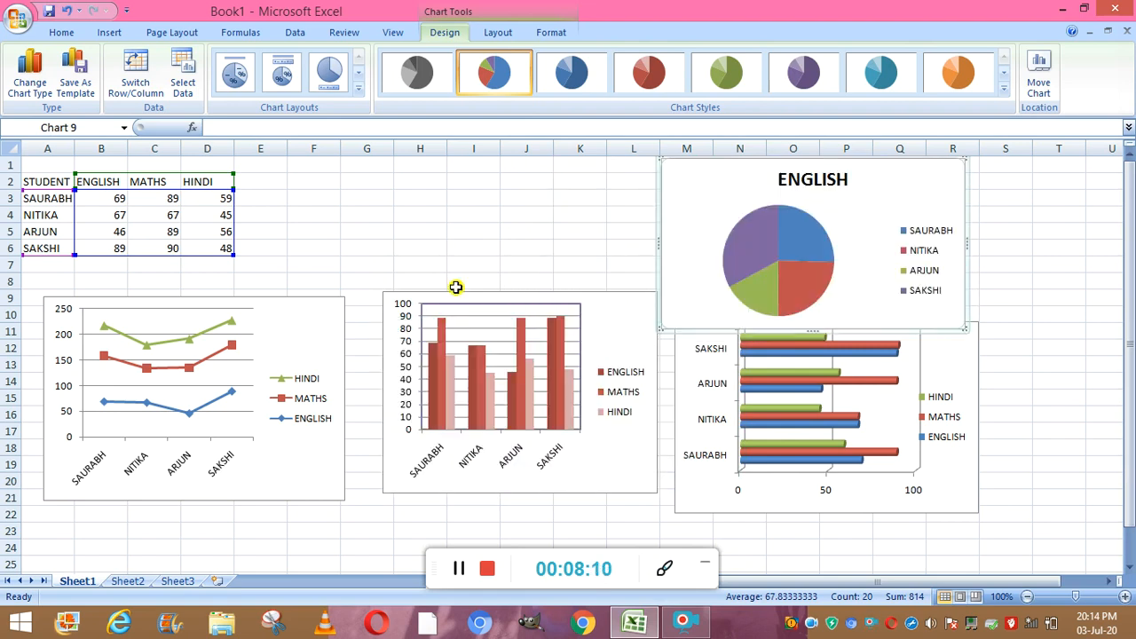
- Reselect the table range A2:D6 and insert a scatter chart with markers only
left_click(461, 571)
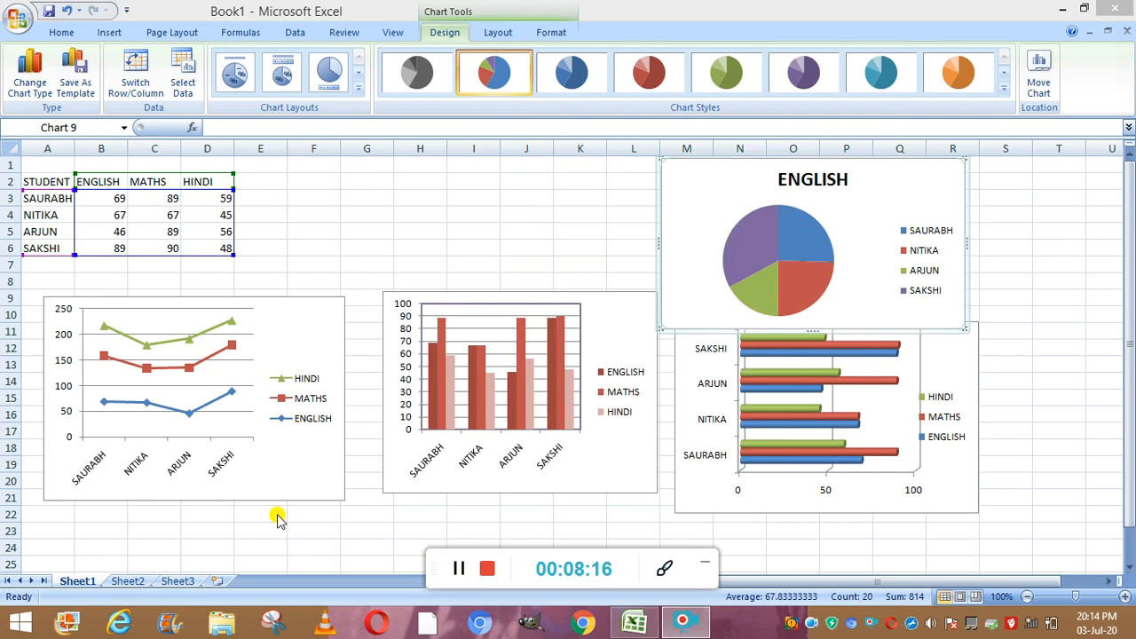
left_click(113, 33)
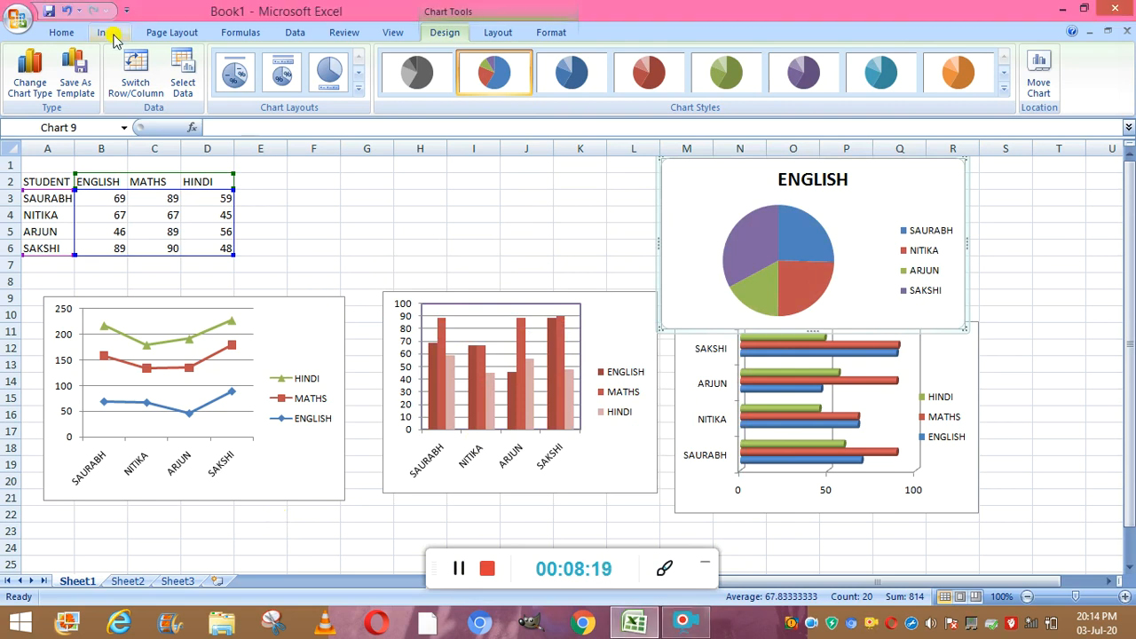
left_click(110, 33)
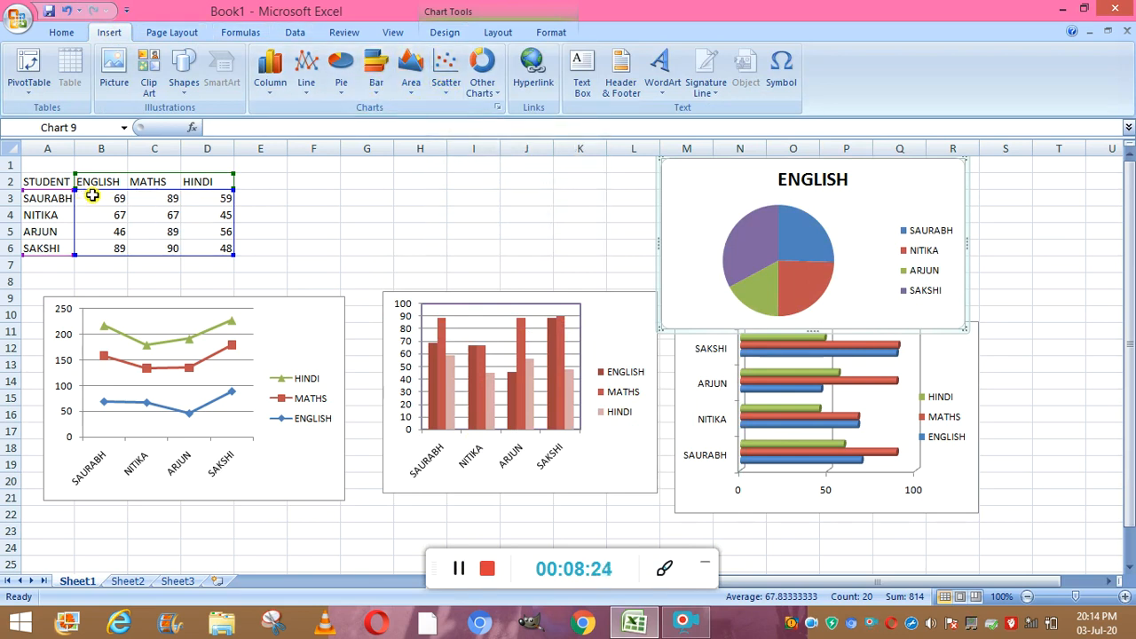
left_click(251, 218)
left_click(57, 185)
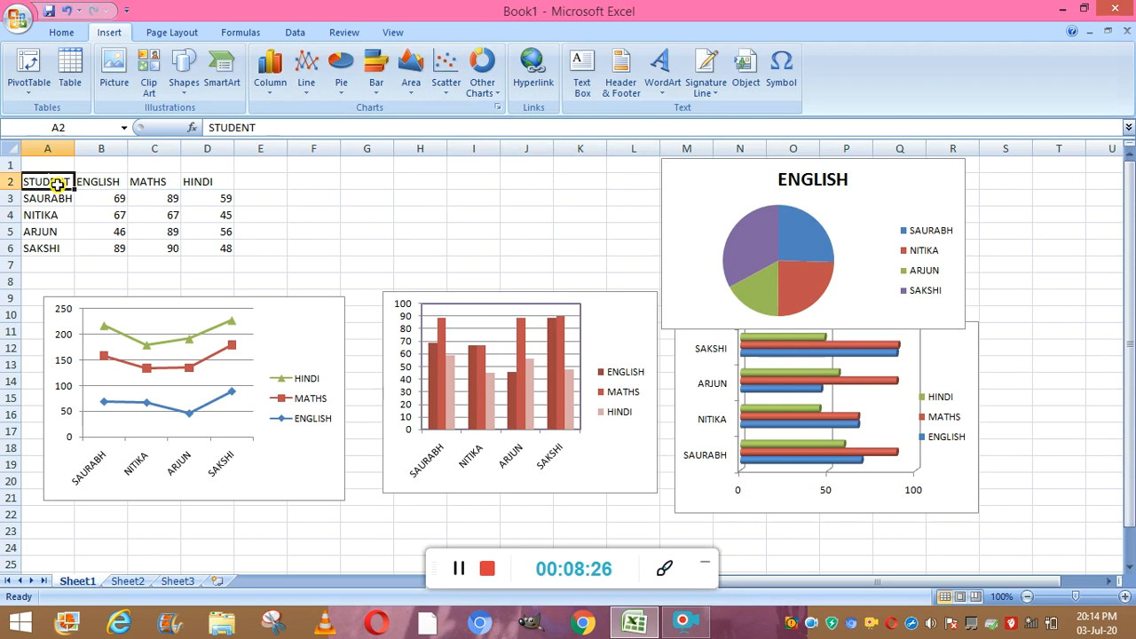
mouse_move(56, 185)
left_mouse_down()
mouse_move(207, 183)
mouse_move(57, 185)
left_mouse_up()
key("shift+Right")
key("shift+Right")
key("shift+Right")
key("shift+Down")
key("shift+Down")
key("shift+Down")
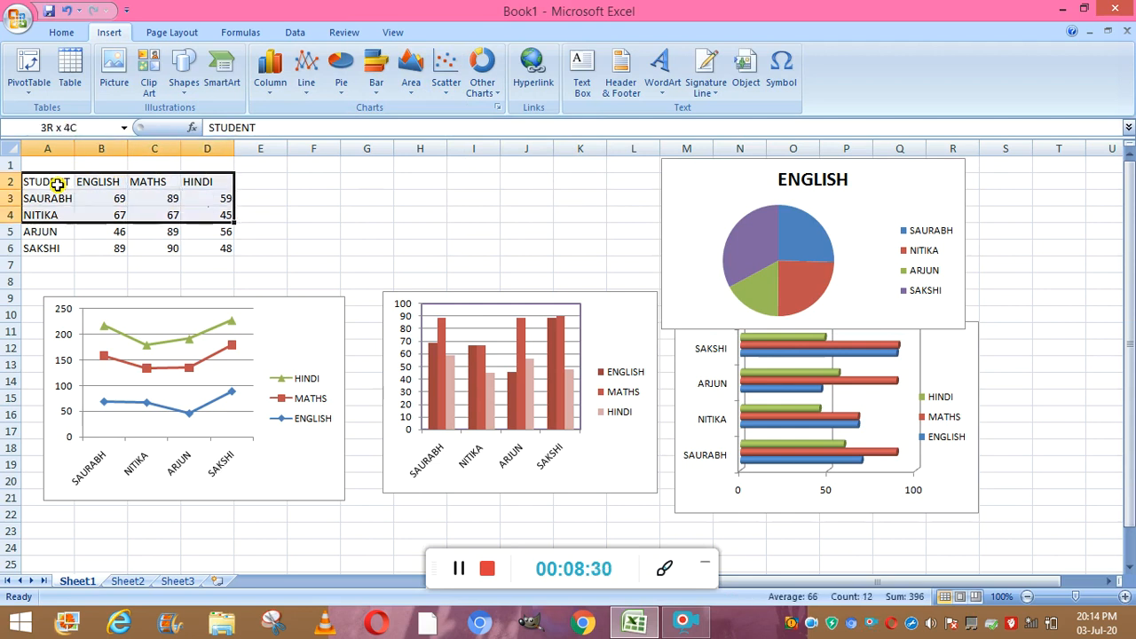
key("shift+Down")
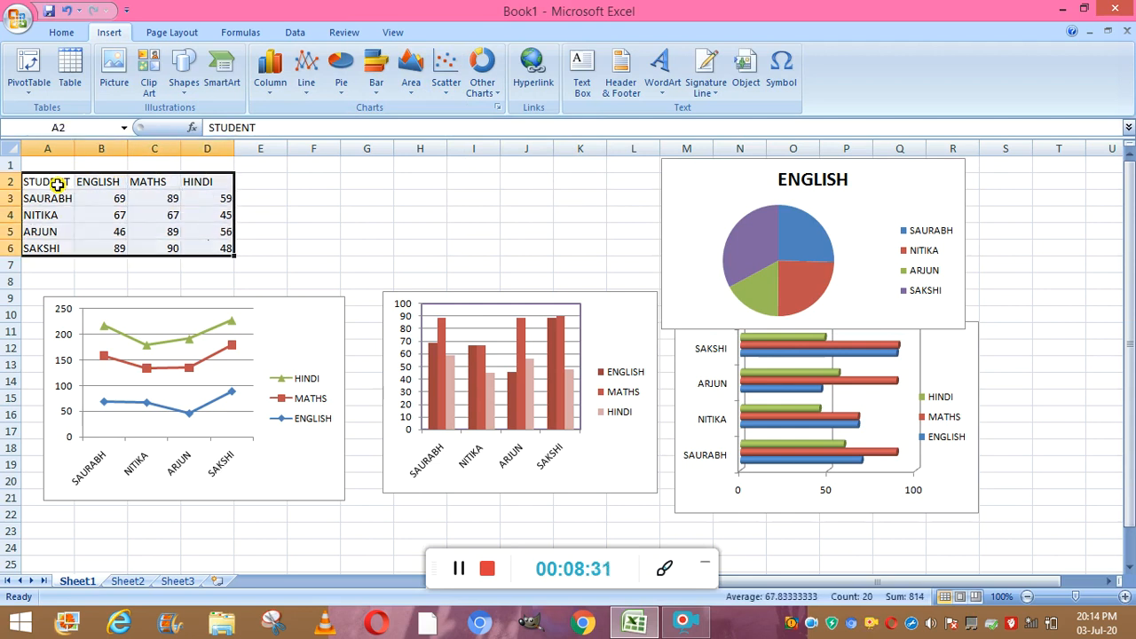
left_click(449, 99)
left_click(455, 141)
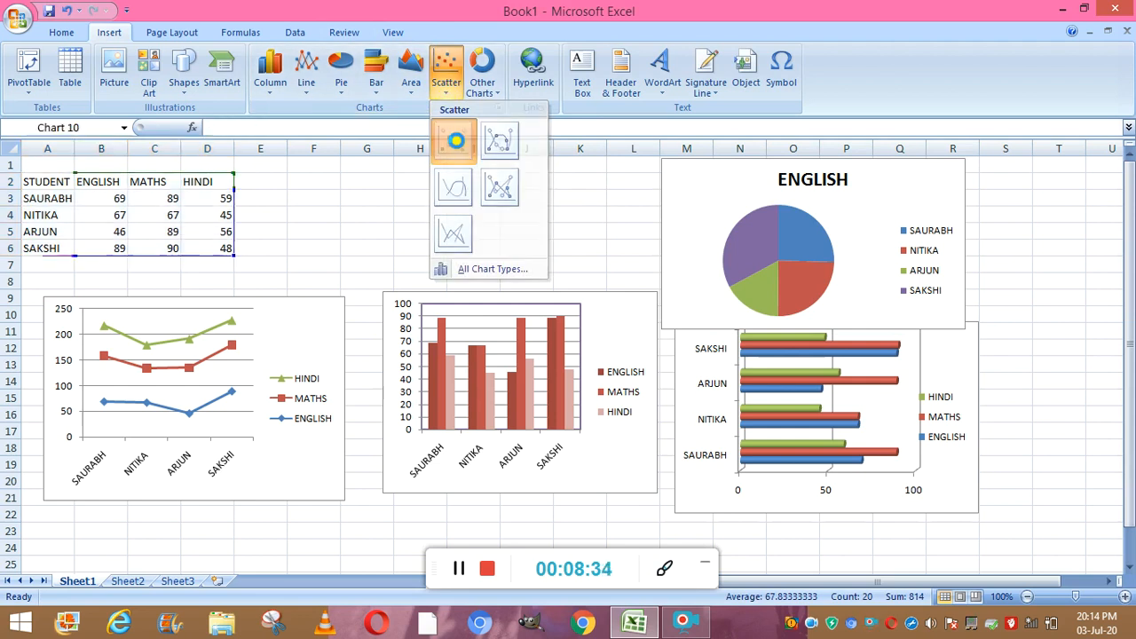